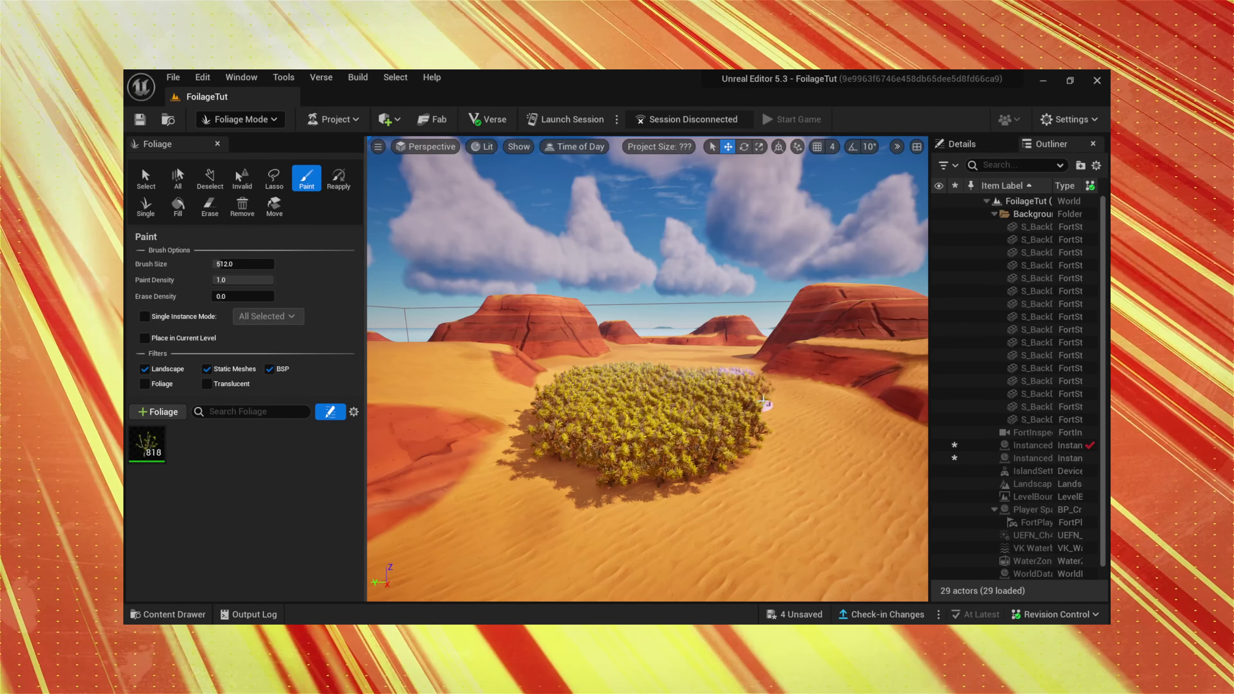
# - Paint more desert plants to the right of the patch and across the front-left dune ground
pyautogui.moveTo(763, 401)
pyautogui.mouseDown()
pyautogui.moveTo(809, 415)
pyautogui.moveTo(801, 449)
pyautogui.mouseUp()
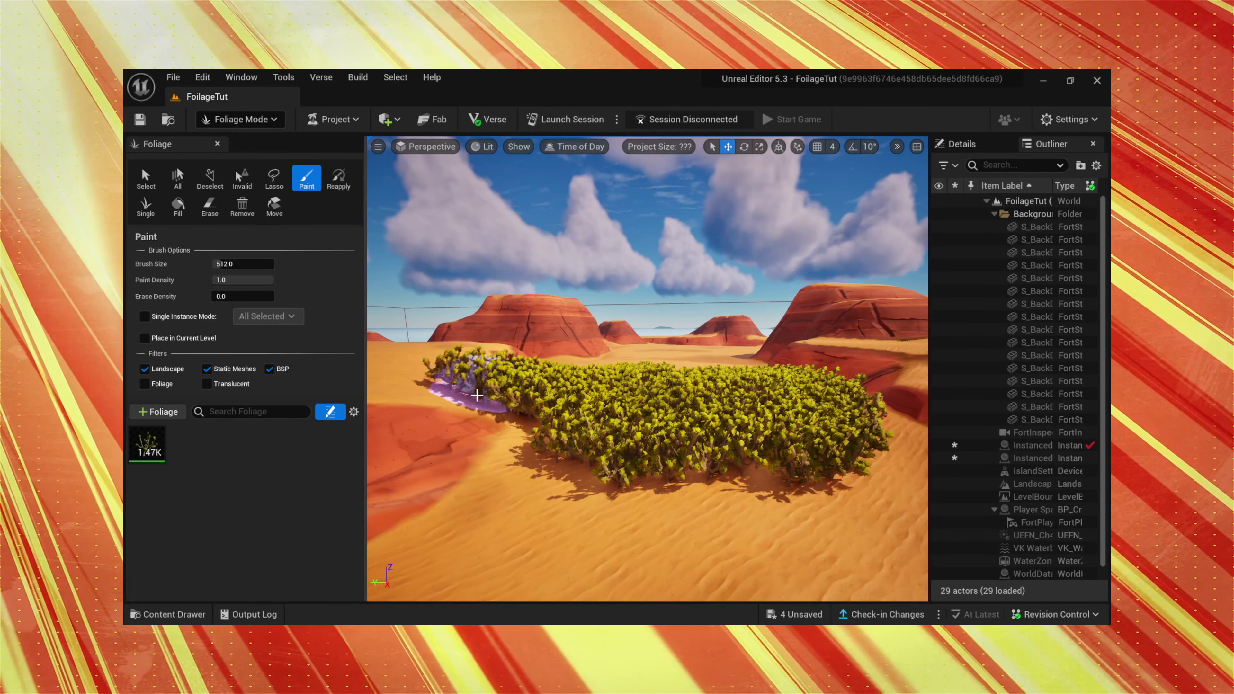
pyautogui.moveTo(477, 394)
pyautogui.mouseDown()
pyautogui.moveTo(509, 453)
pyautogui.moveTo(703, 480)
pyautogui.mouseUp()
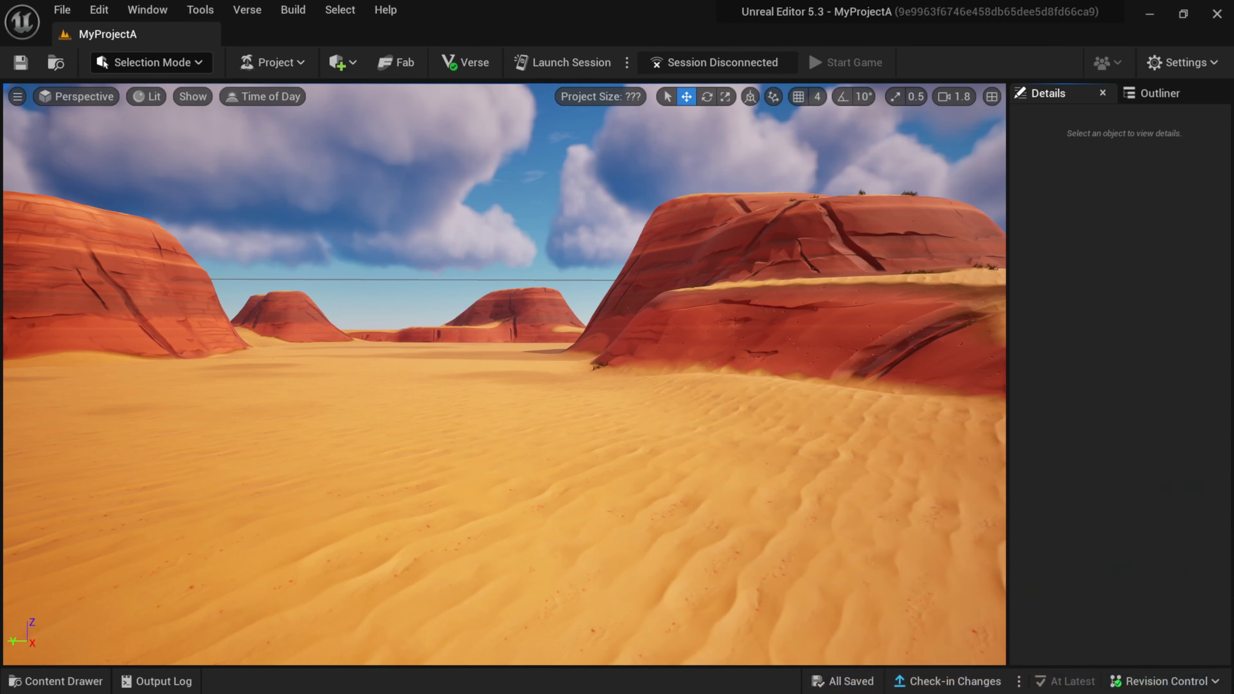
# - Switch the editor from Selection Mode to Foliage mode using the mode dropdown
pyautogui.click(194, 67)
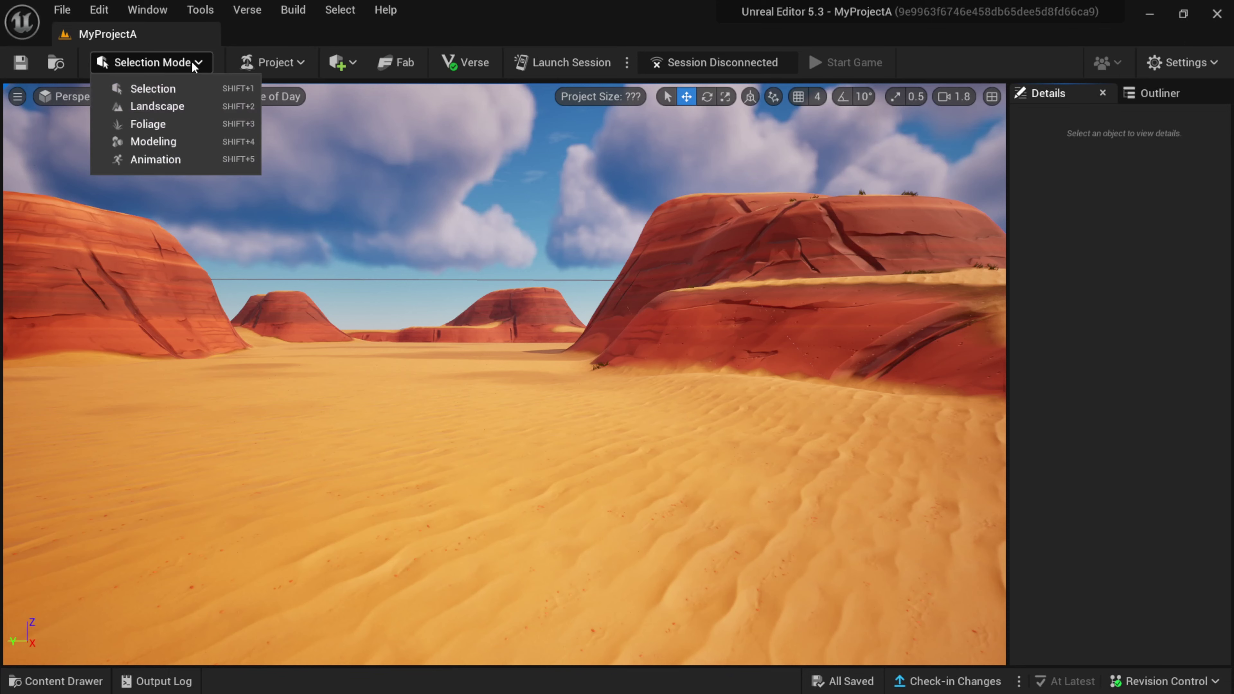
pyautogui.click(172, 125)
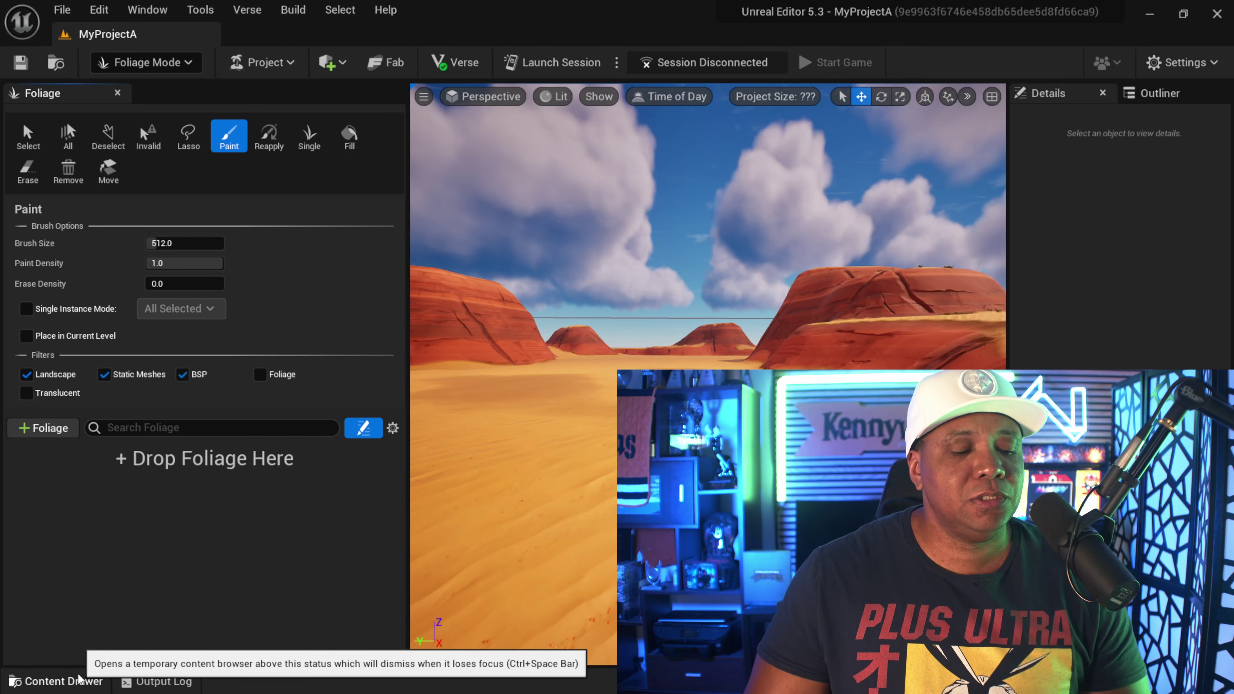
# - Dock and enlarge the Content Browser, then search 'tree' across the All folder
pyautogui.click(79, 677)
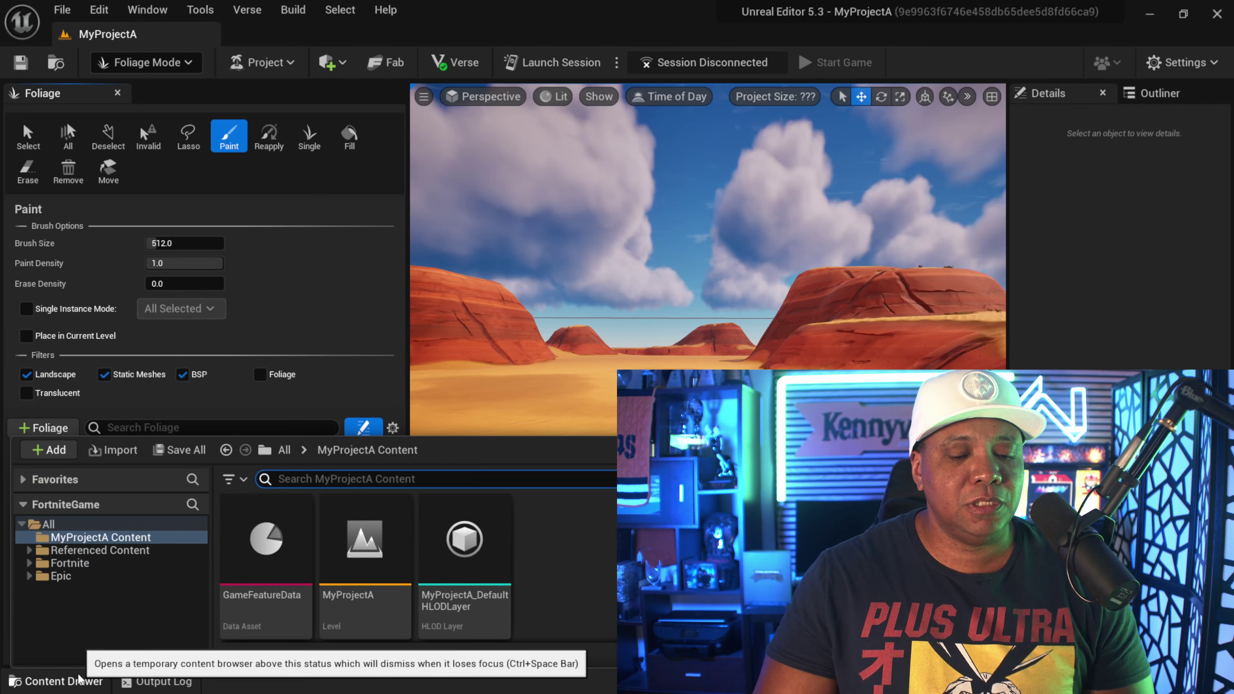
pyautogui.click(1095, 449)
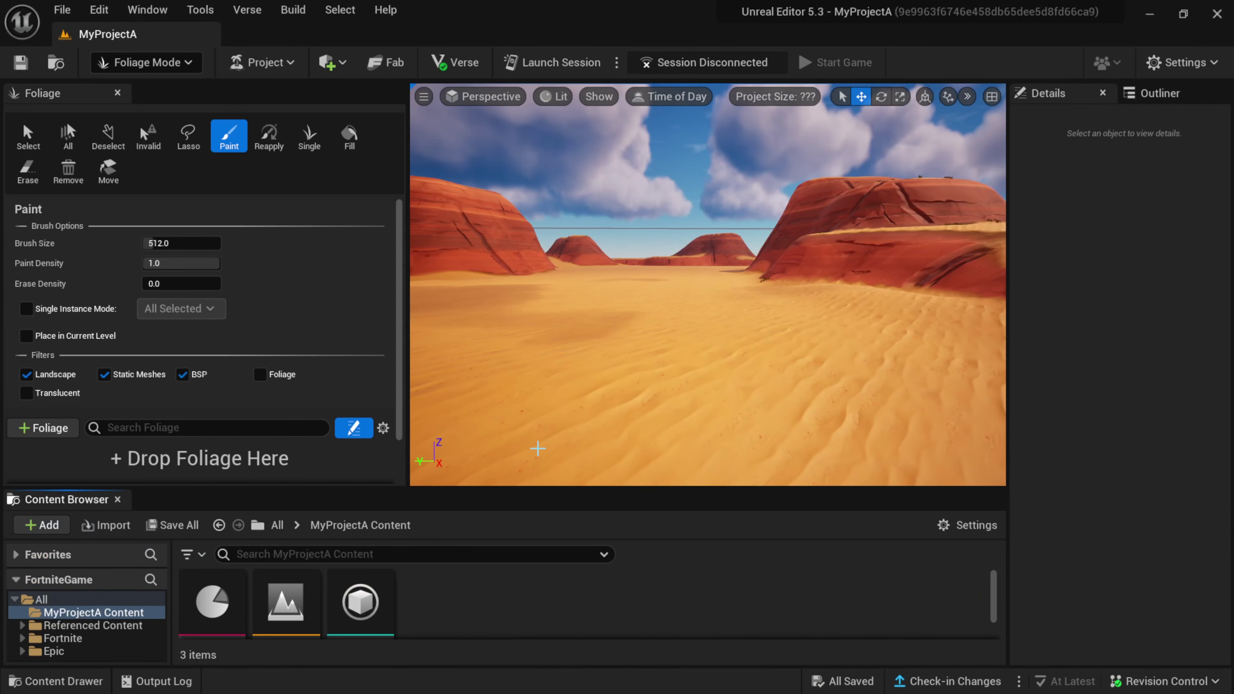
pyautogui.moveTo(481, 487); pyautogui.dragTo(490, 417)
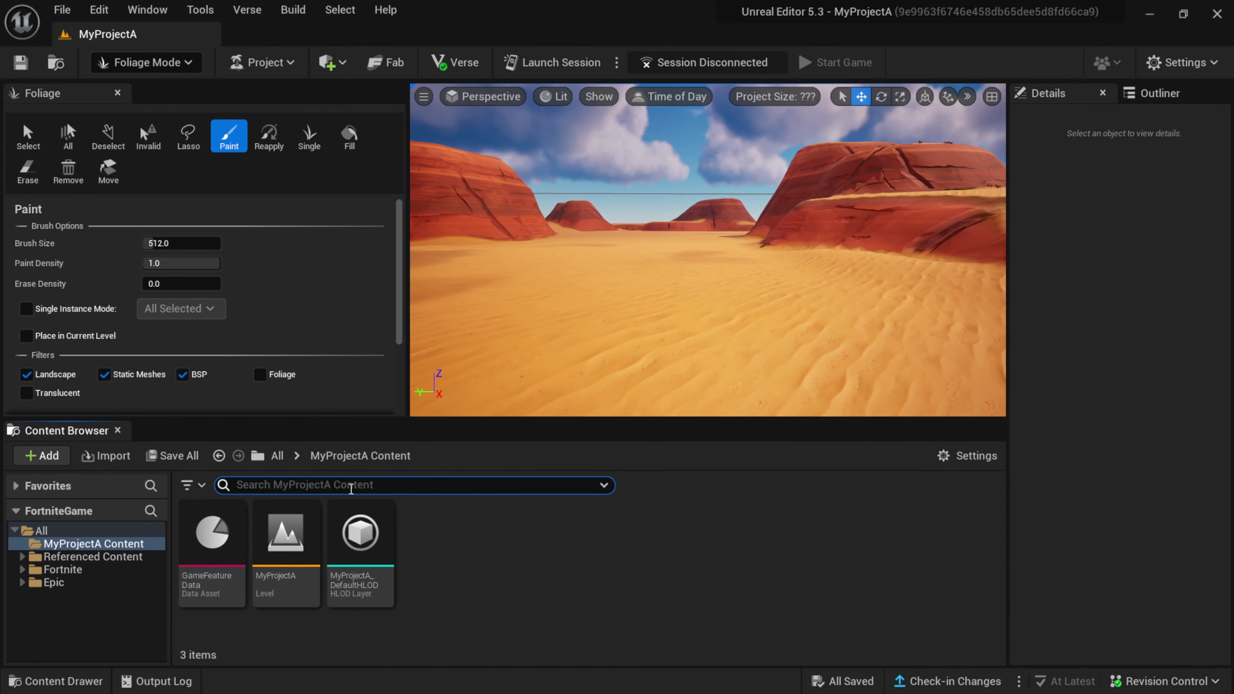
pyautogui.write('tree')
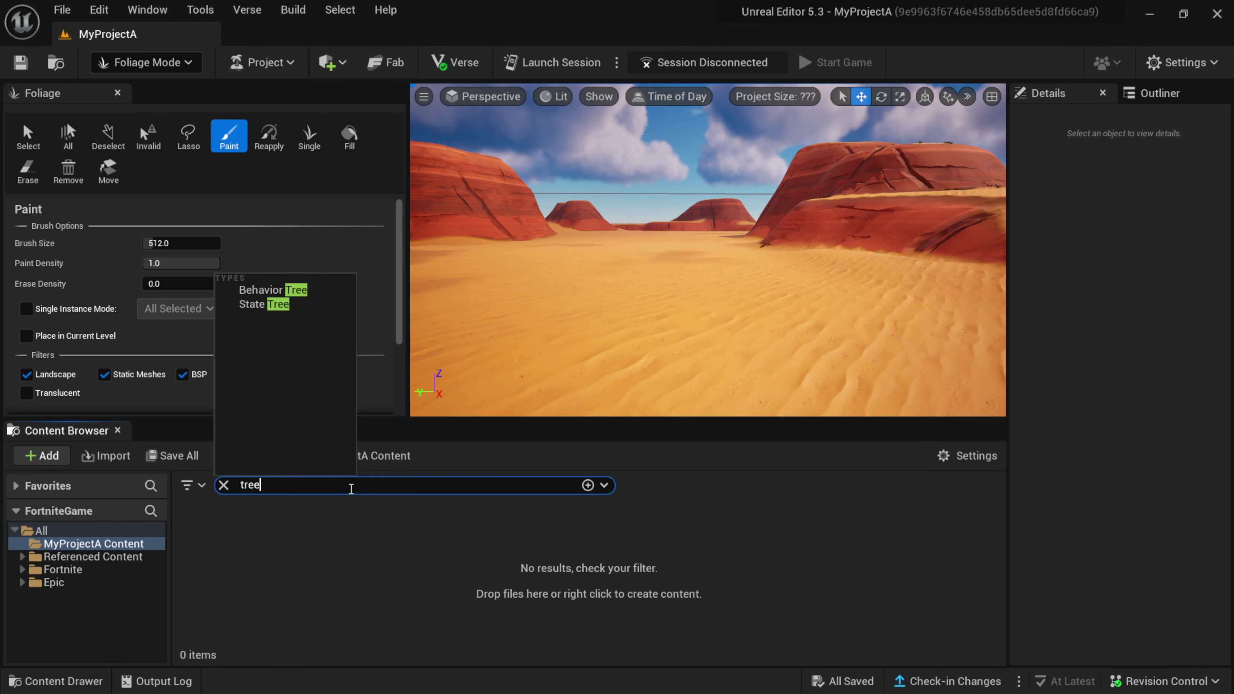
pyautogui.click(42, 531)
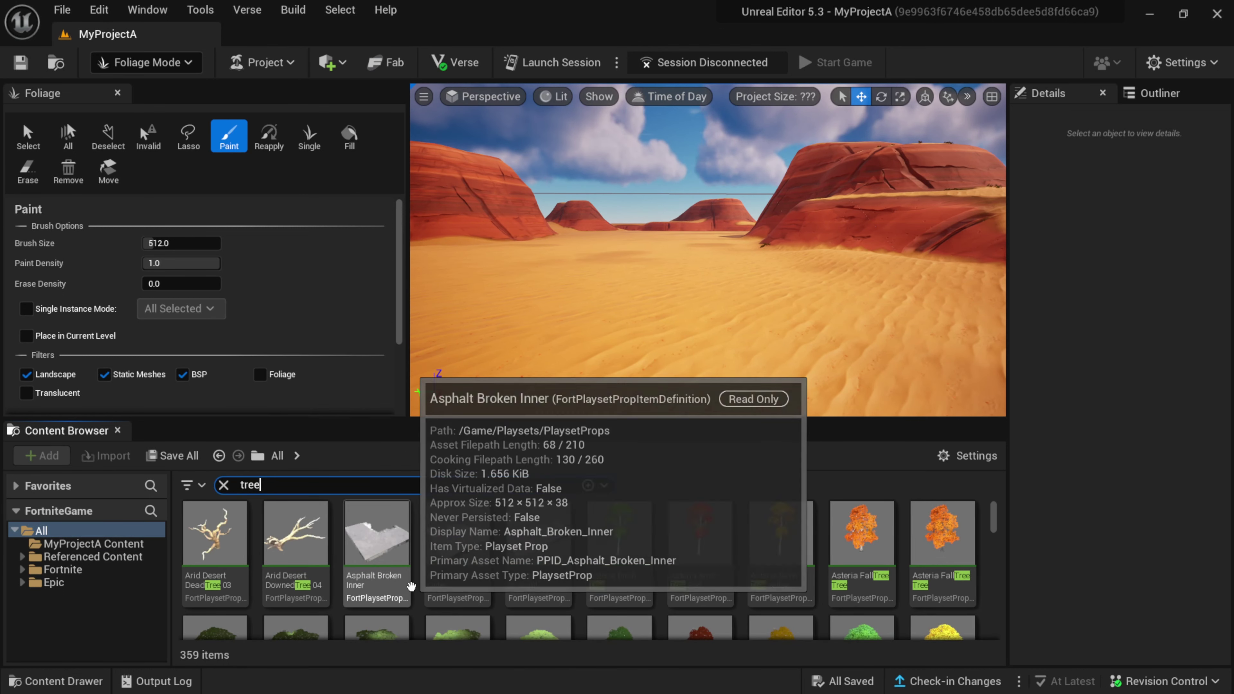
# - Place the Asteria Birch Tree on the desert sand and drop it onto the Foliage panel
pyautogui.moveTo(637, 567)
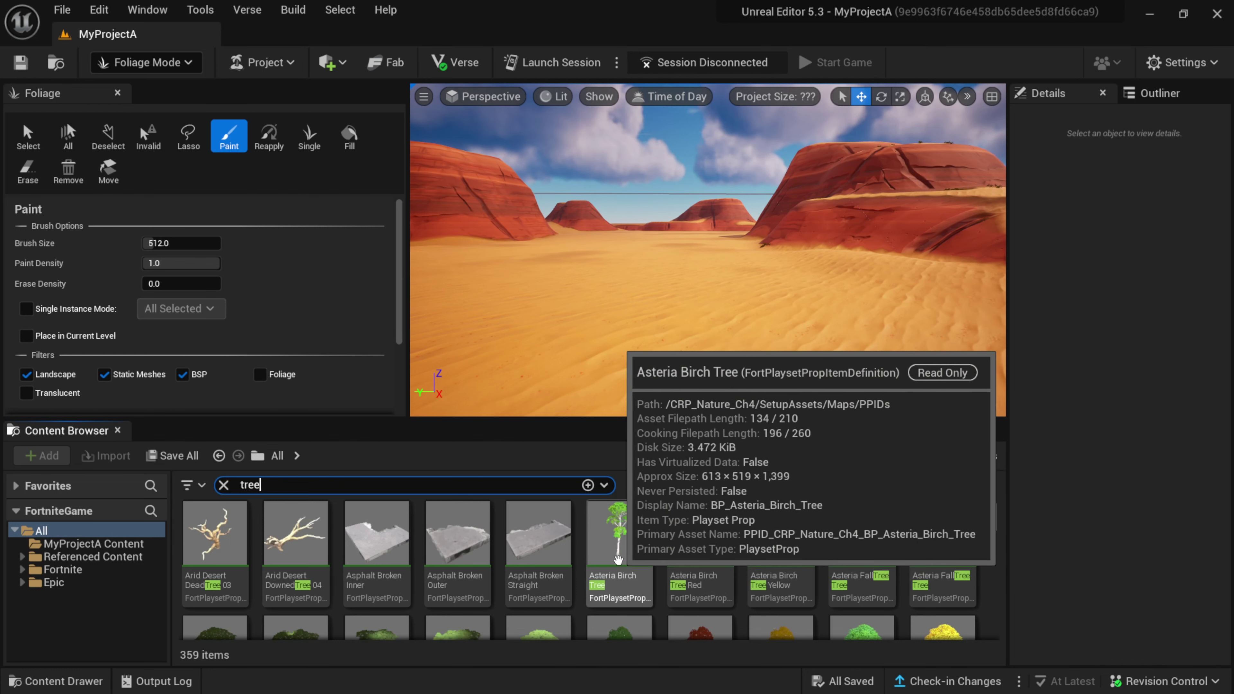
pyautogui.moveTo(637, 567); pyautogui.dragTo(618, 326)
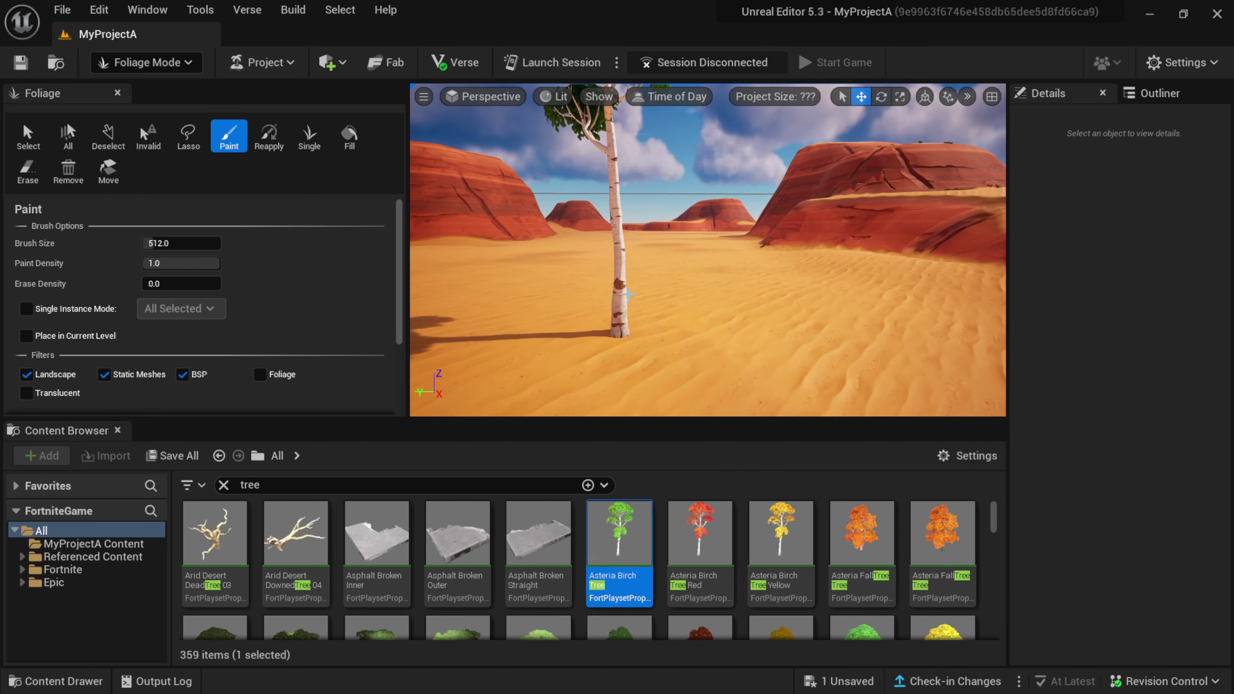
pyautogui.scroll(-3, 323, 306)
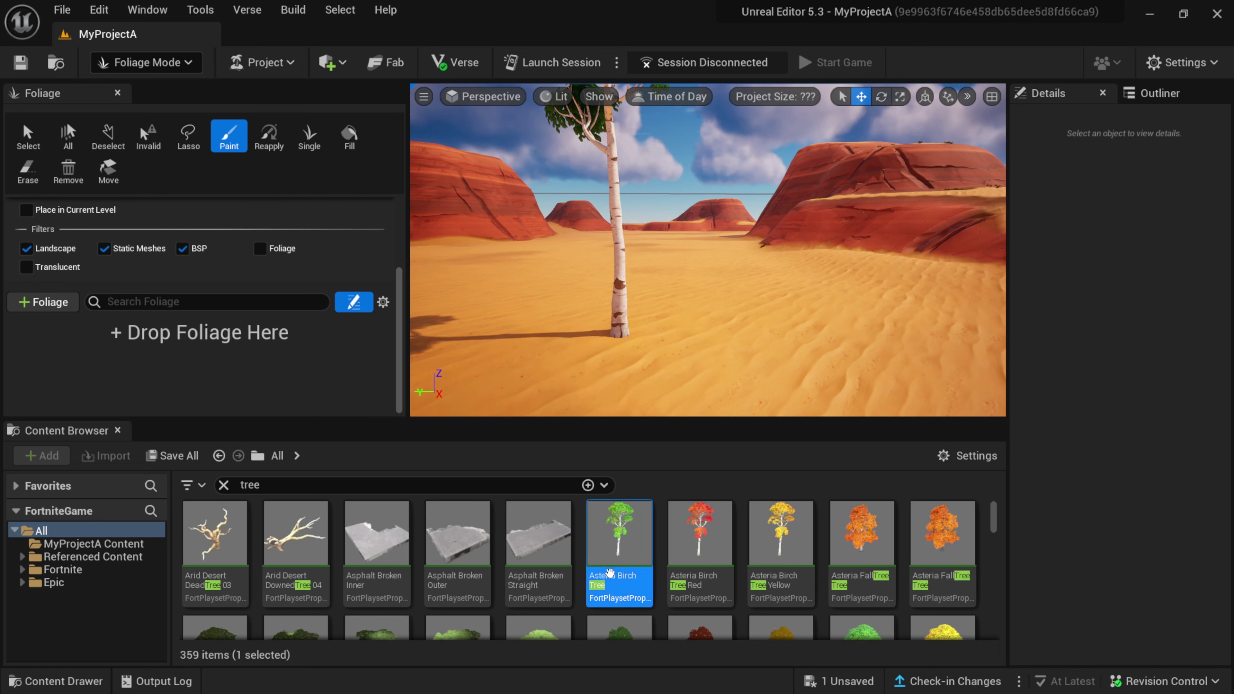
pyautogui.moveTo(627, 559); pyautogui.dragTo(182, 335)
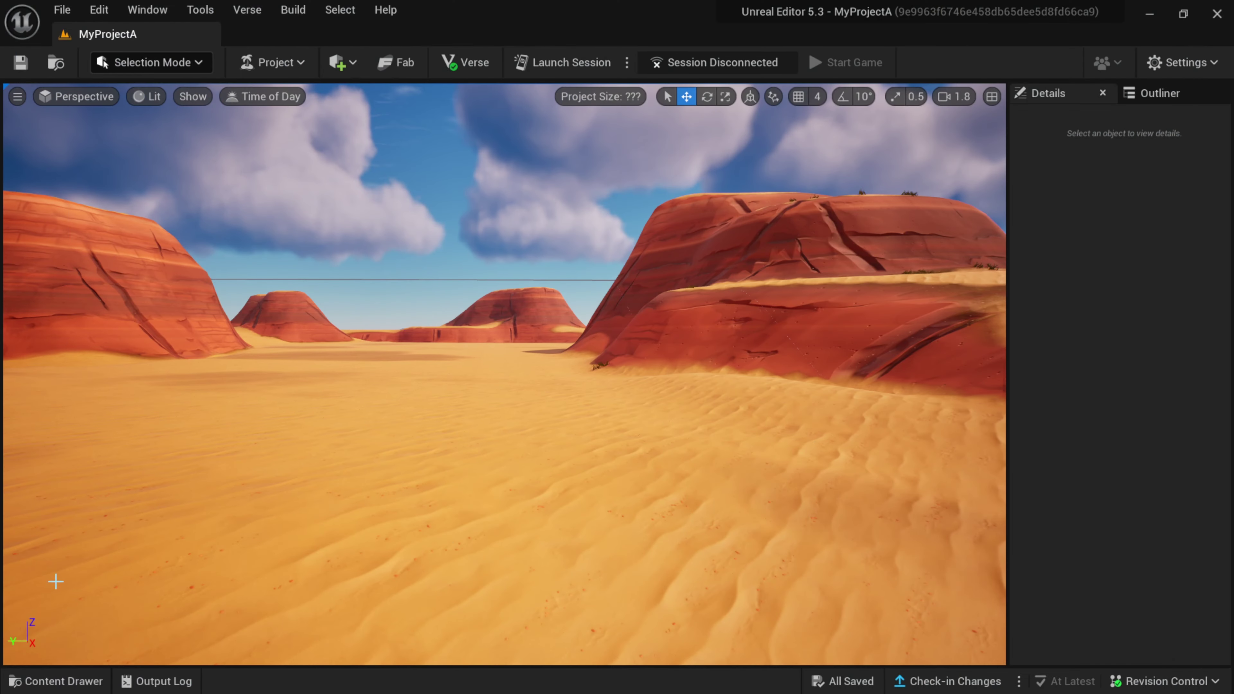
# - Open the Fab (Alpha) store from the Content Drawer's context menu and move it top-left
pyautogui.click(67, 679)
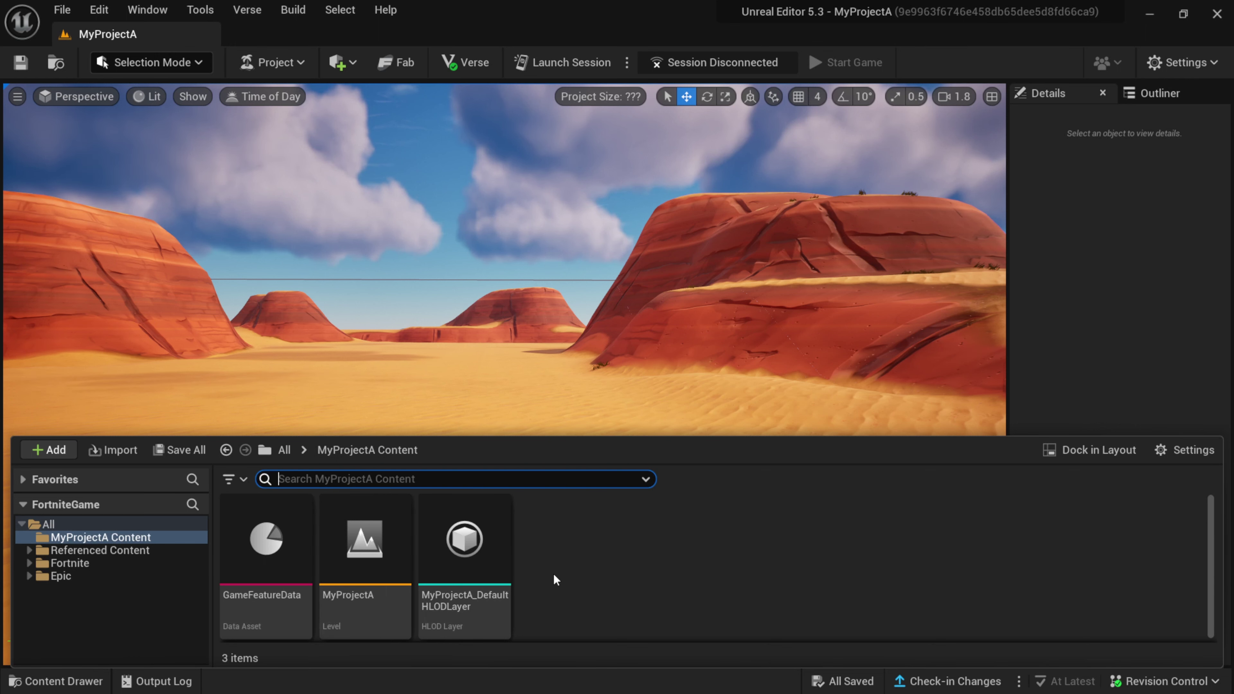
pyautogui.rightClick(567, 561)
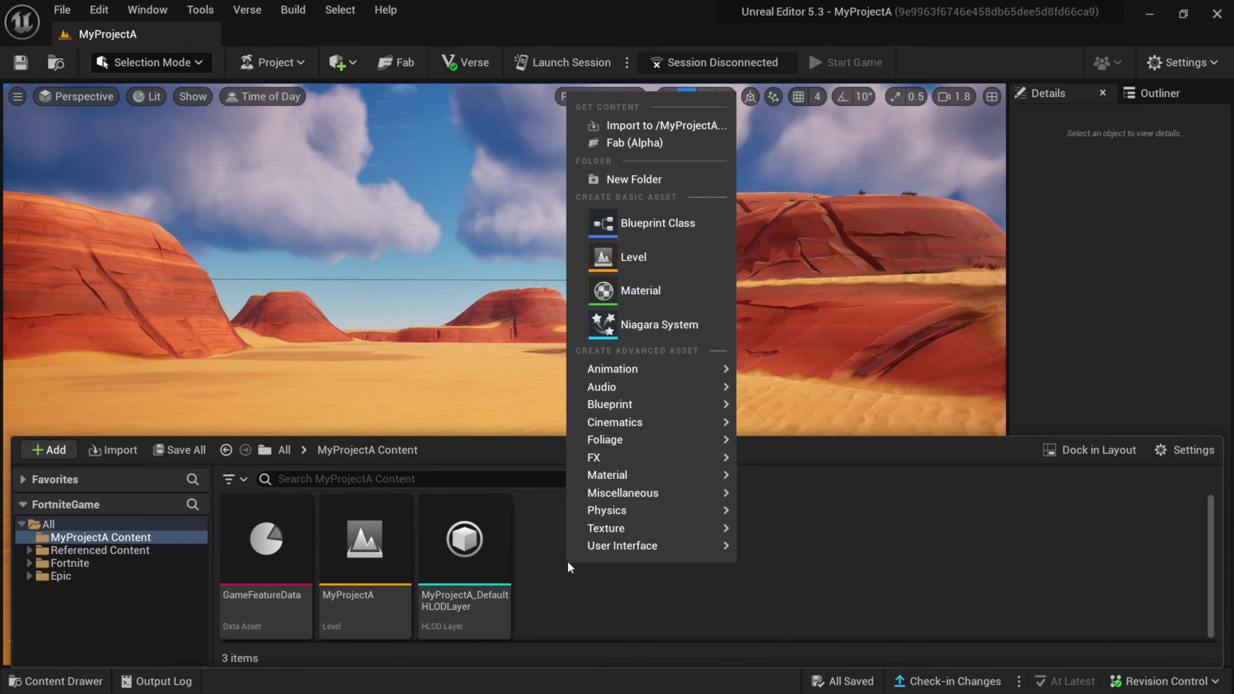
pyautogui.click(636, 140)
pyautogui.moveTo(704, 125); pyautogui.dragTo(303, 2)
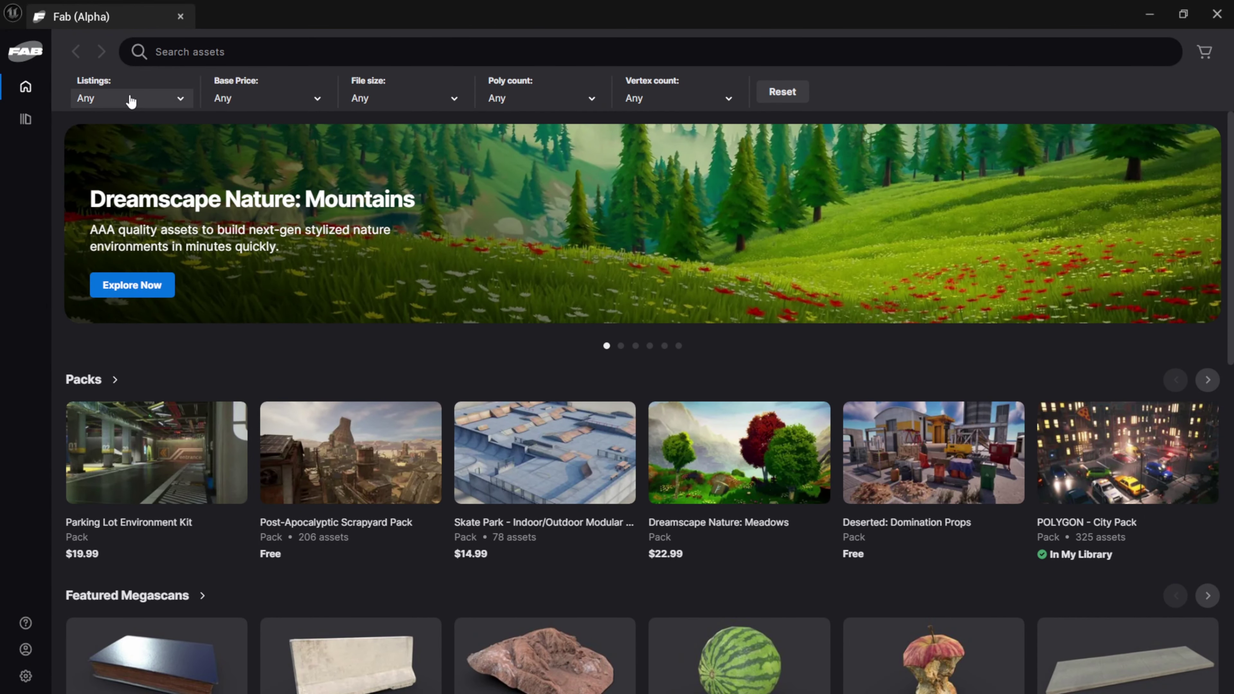
# - Filter Fab to free packs and open the Old West VOL 7 - Foliage pack page
pyautogui.click(95, 144)
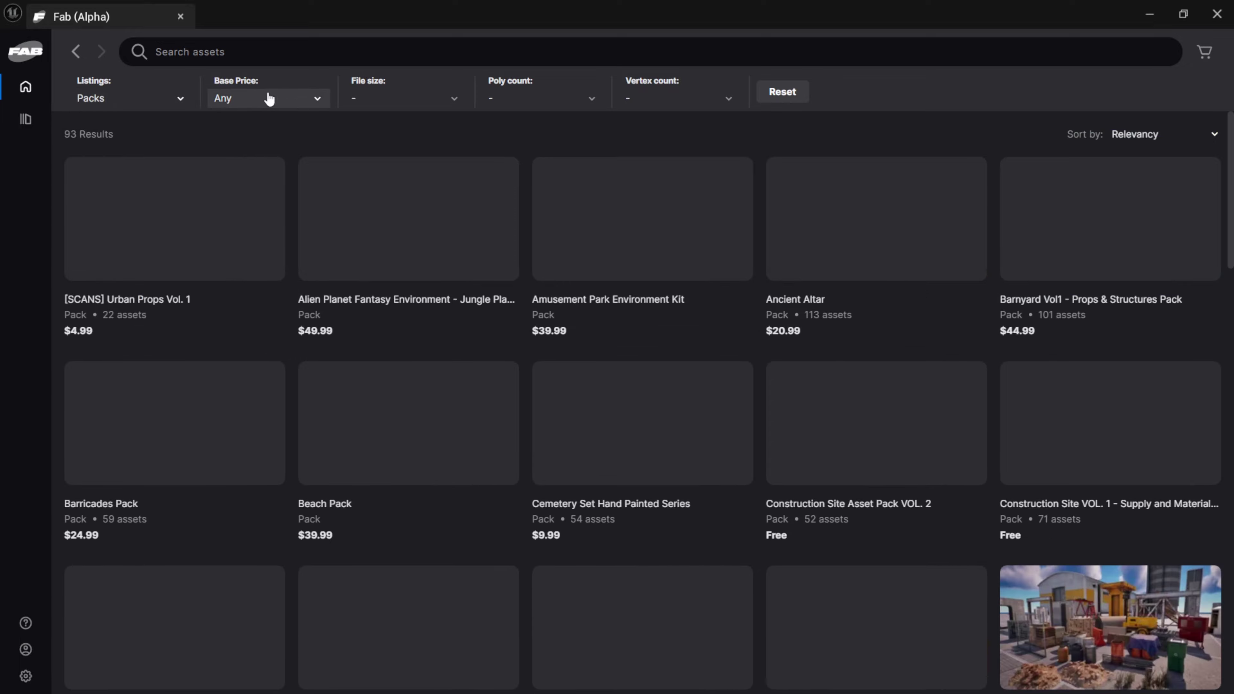
pyautogui.click(264, 99)
pyautogui.click(226, 130)
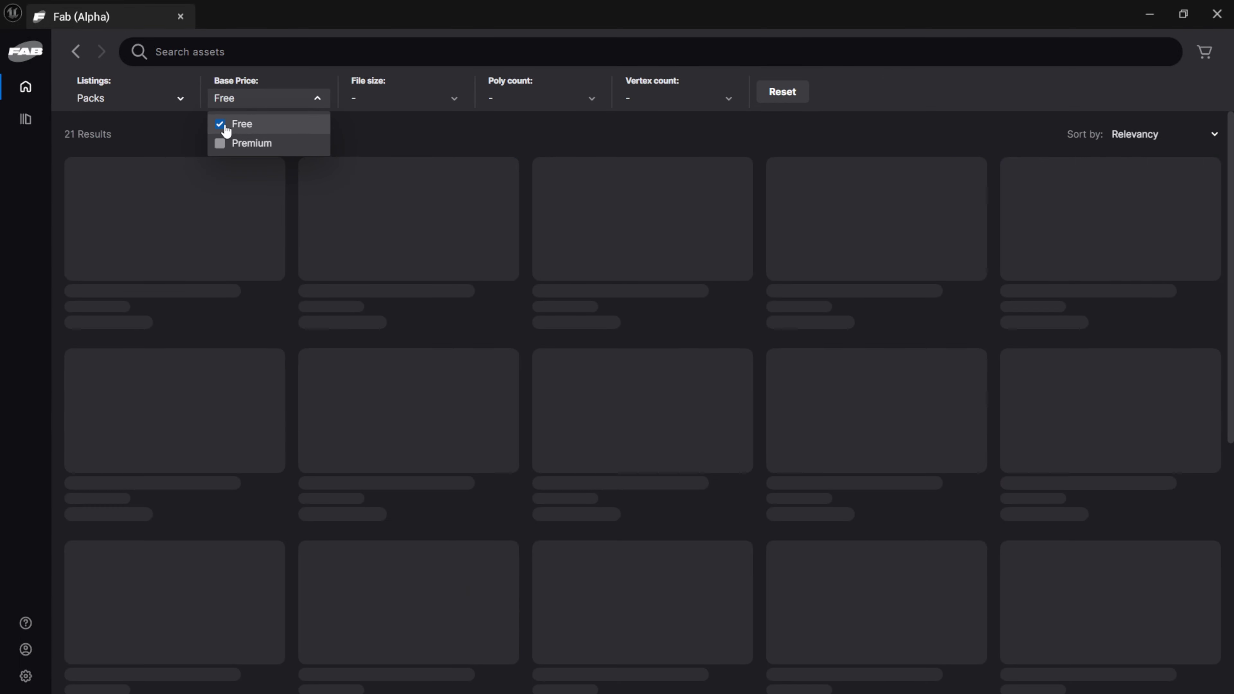
pyautogui.scroll(-6, 504, 427)
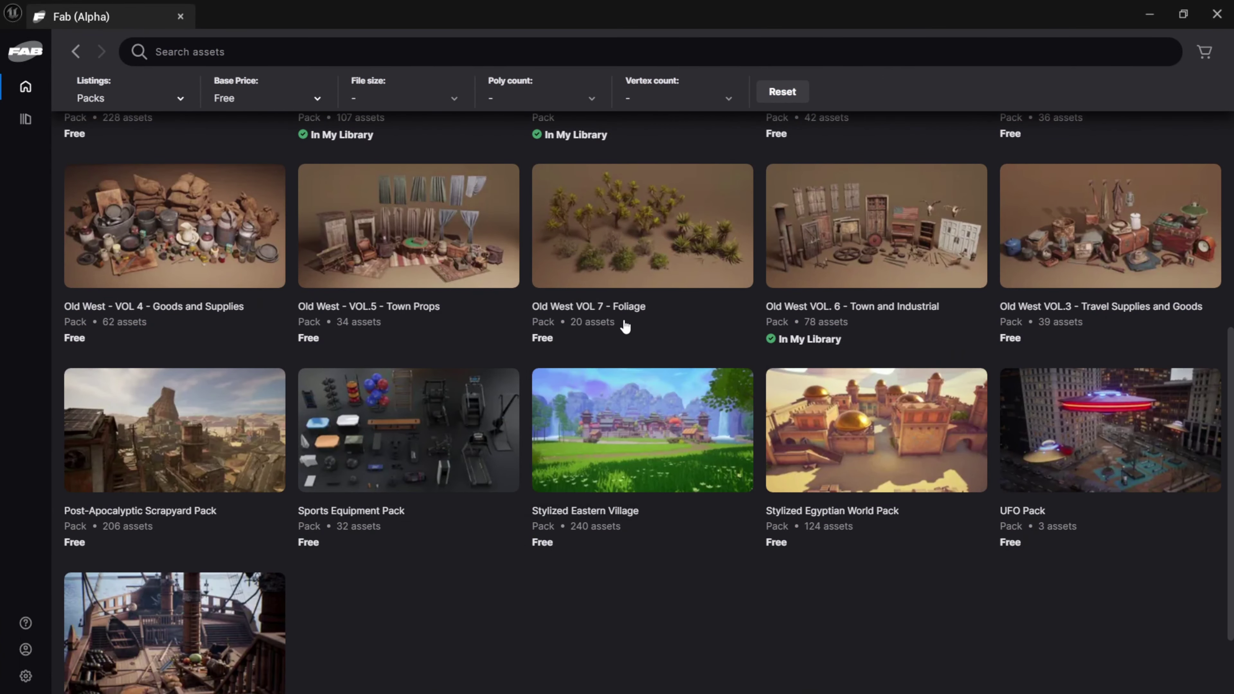
pyautogui.click(653, 267)
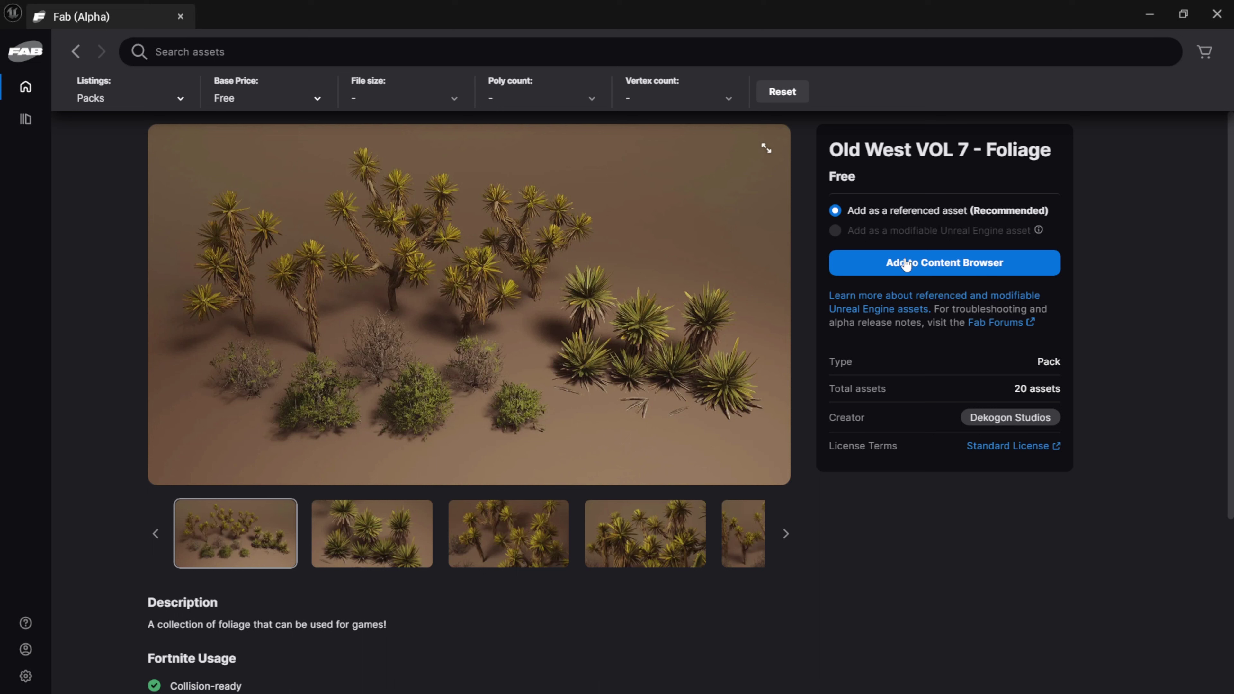
# - Close the Fab store and dock the Content Browser in the layout
pyautogui.click(1218, 15)
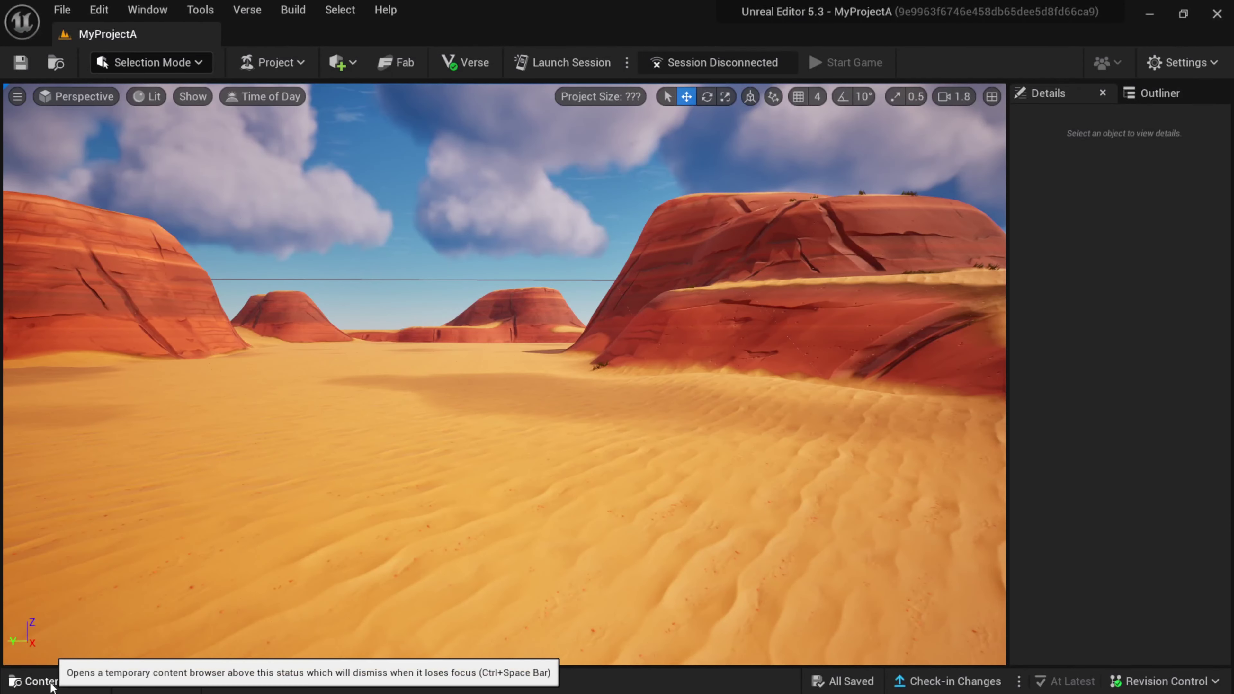
pyautogui.click(56, 681)
pyautogui.click(1076, 450)
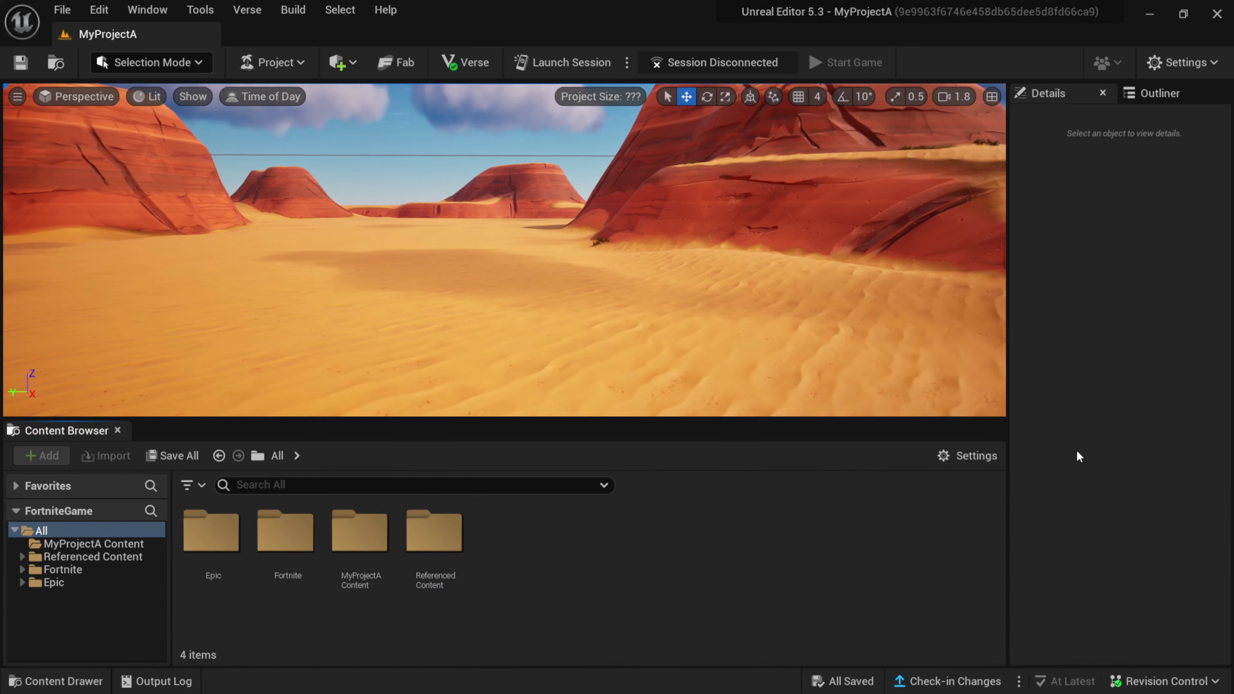
# - Switch to Foliage mode and open the OldWestVOL7 folder under Referenced Content
pyautogui.click(191, 62)
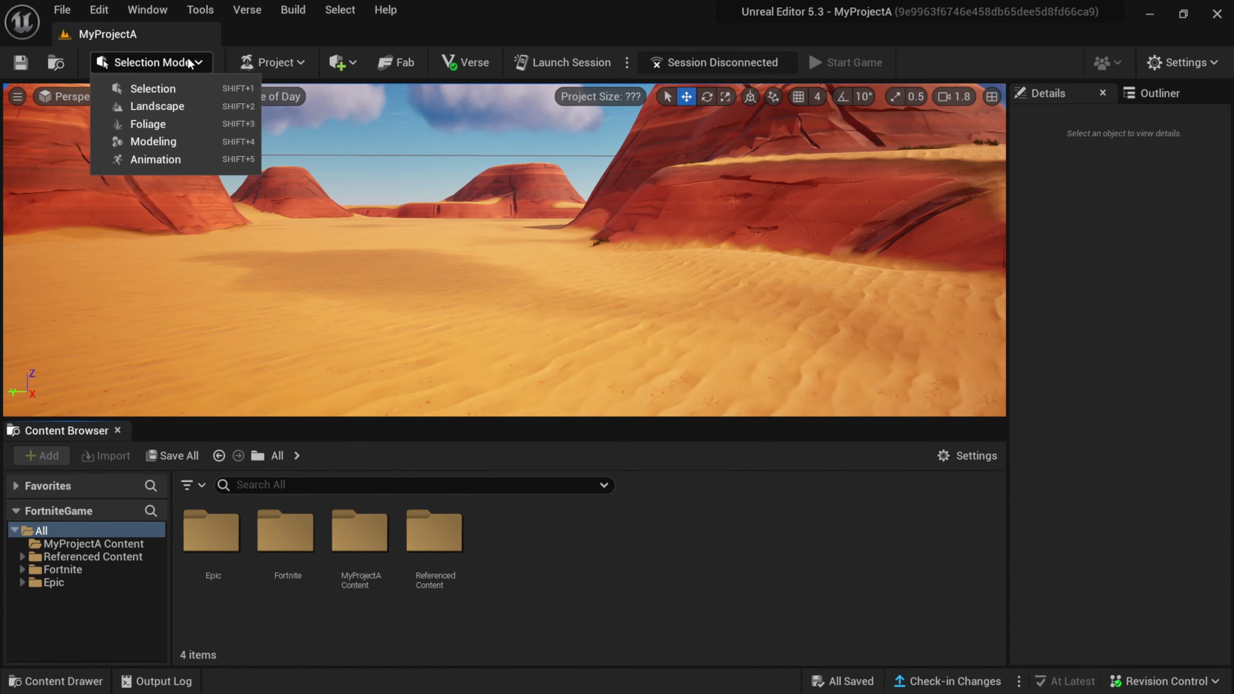
pyautogui.click(145, 123)
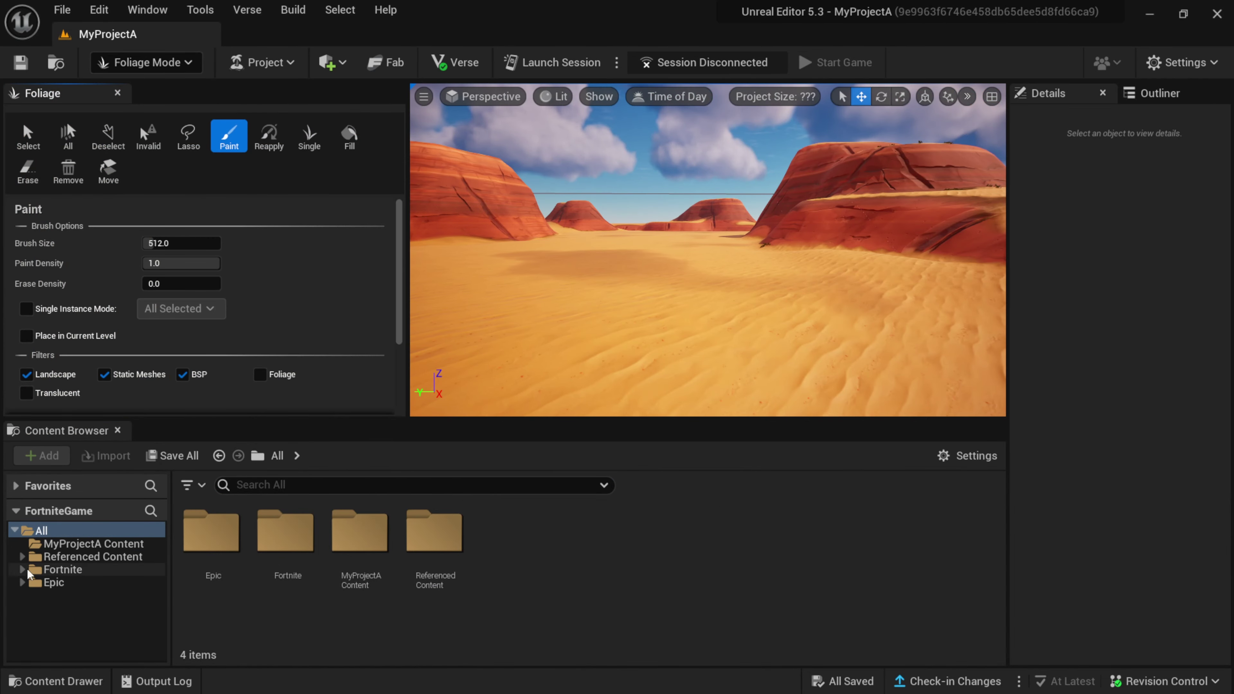
pyautogui.click(81, 558)
pyautogui.doubleClick(229, 554)
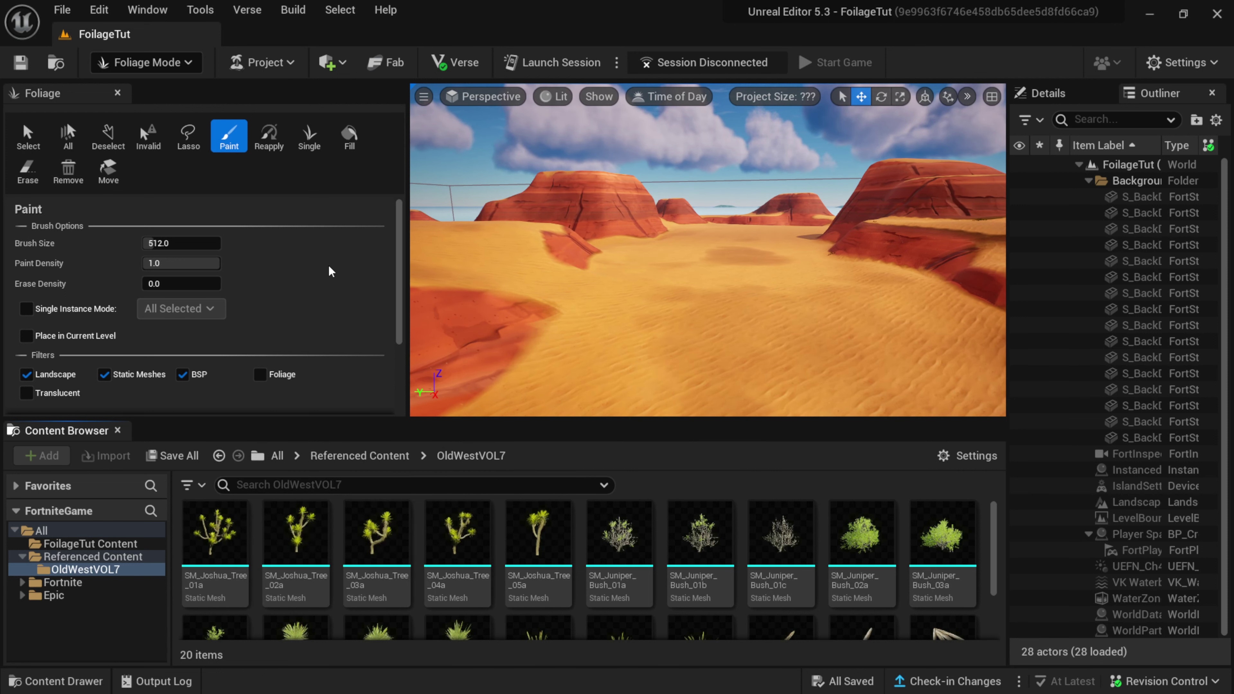
# - Add SM_Joshua_Tree_01a to the foliage palette, saving its foliage type in FoliageTut Content
pyautogui.scroll(-3, 325, 307)
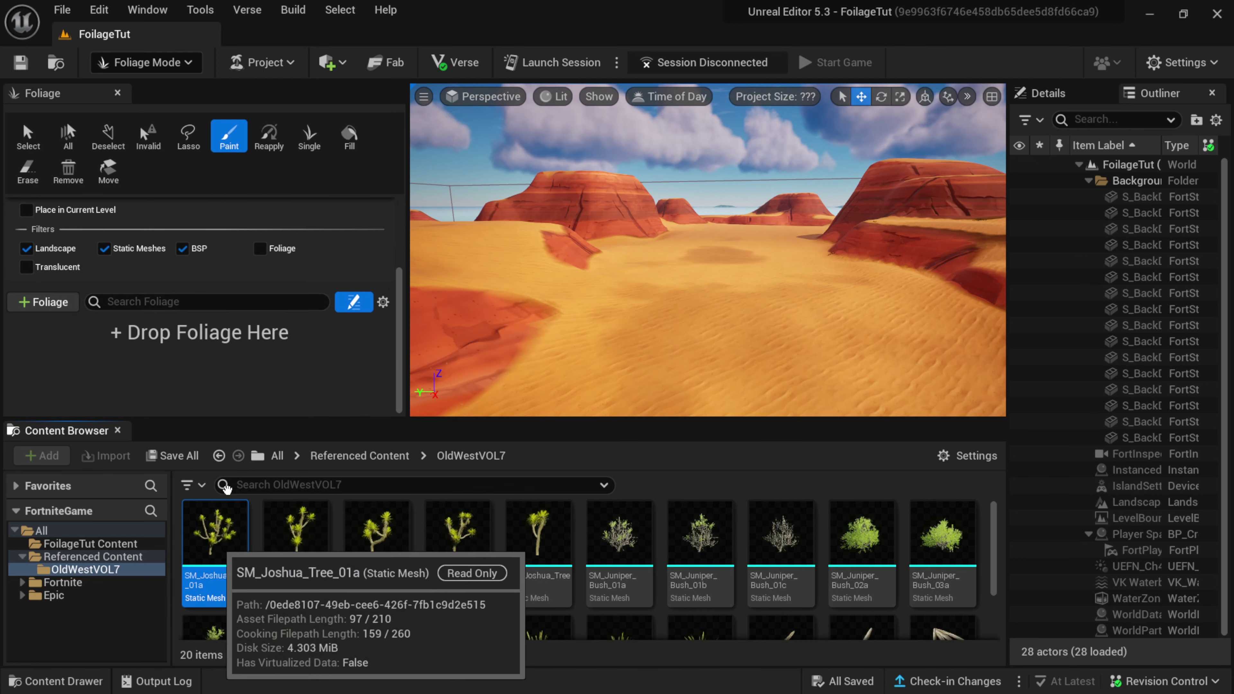
pyautogui.moveTo(216, 532); pyautogui.dragTo(147, 359)
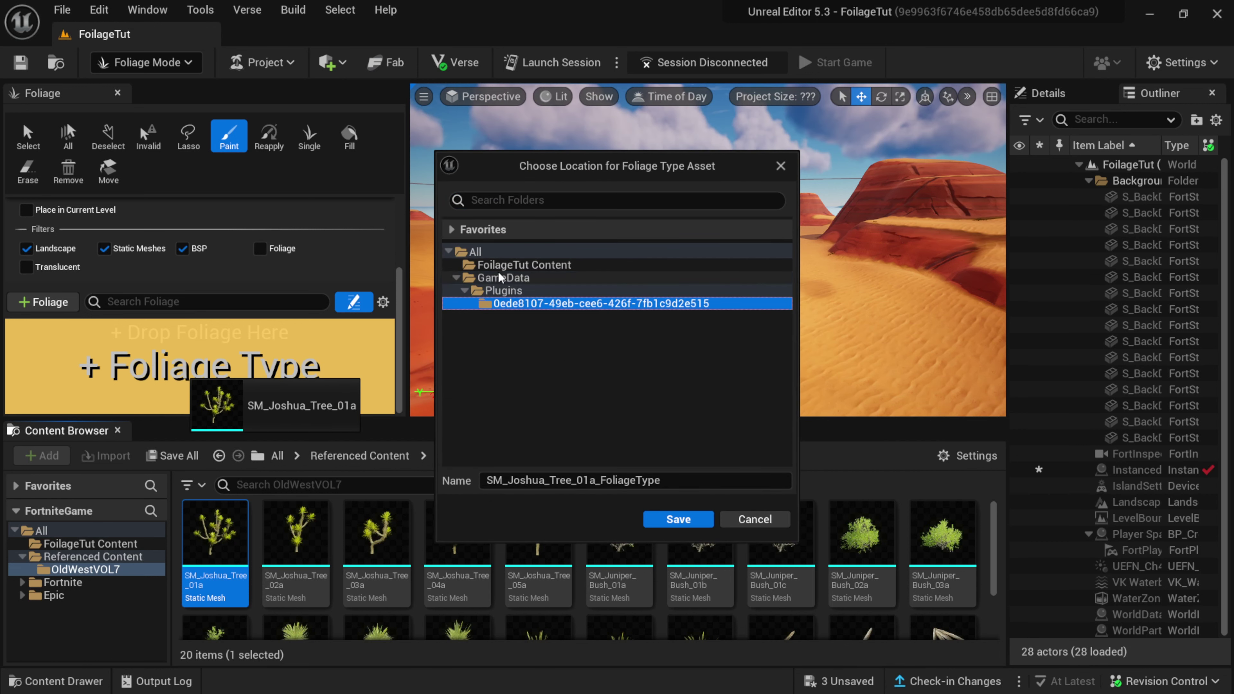
pyautogui.click(568, 269)
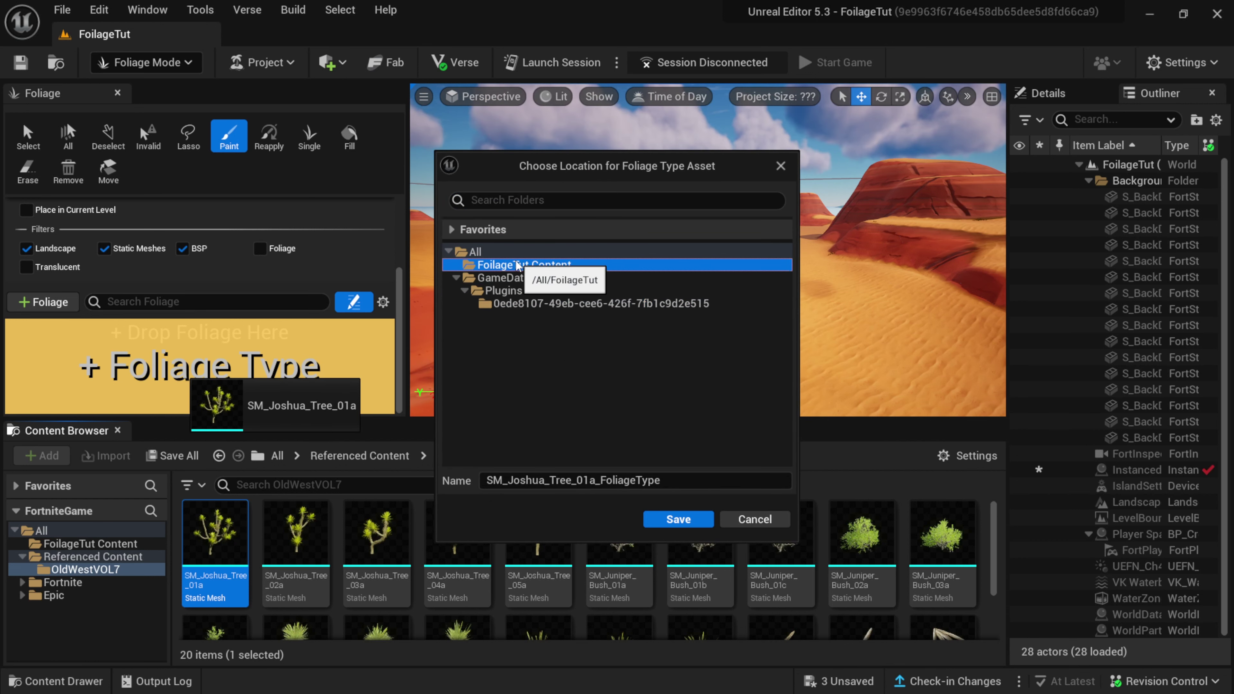
pyautogui.click(699, 524)
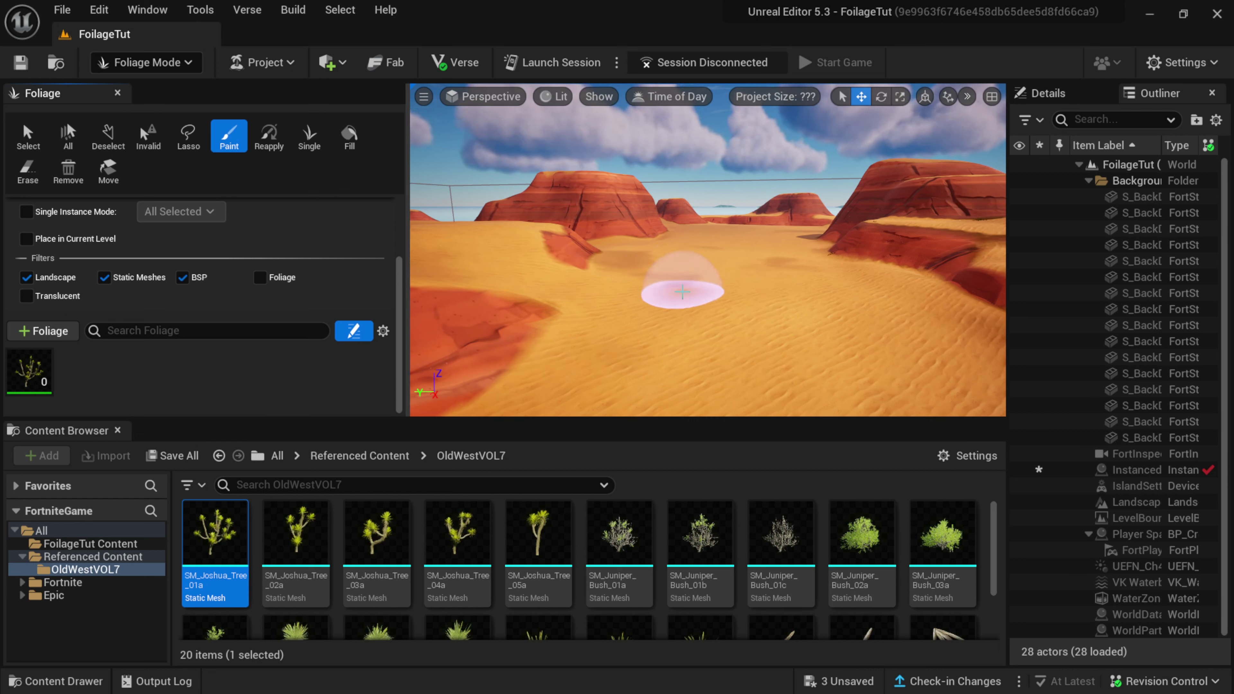
# - Close the Content Browser, widen the viewport, and paint about 2.48K Joshua trees over the dunes
pyautogui.click(118, 430)
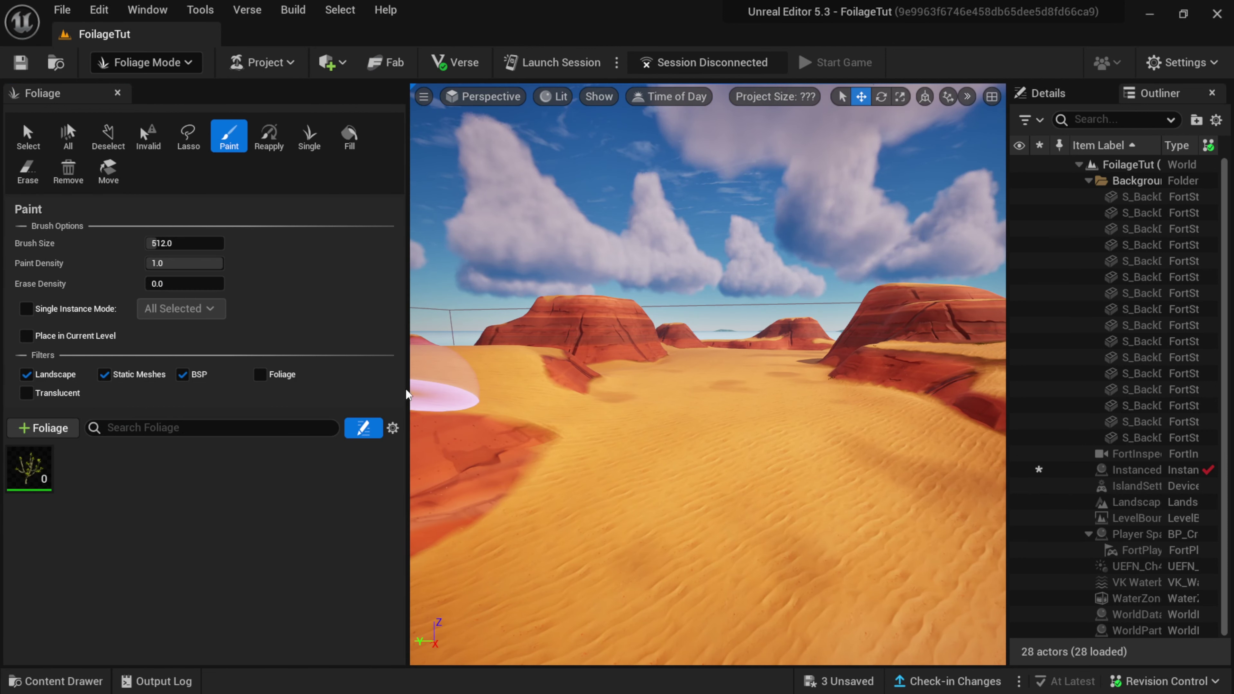
pyautogui.moveTo(406, 394); pyautogui.dragTo(305, 393)
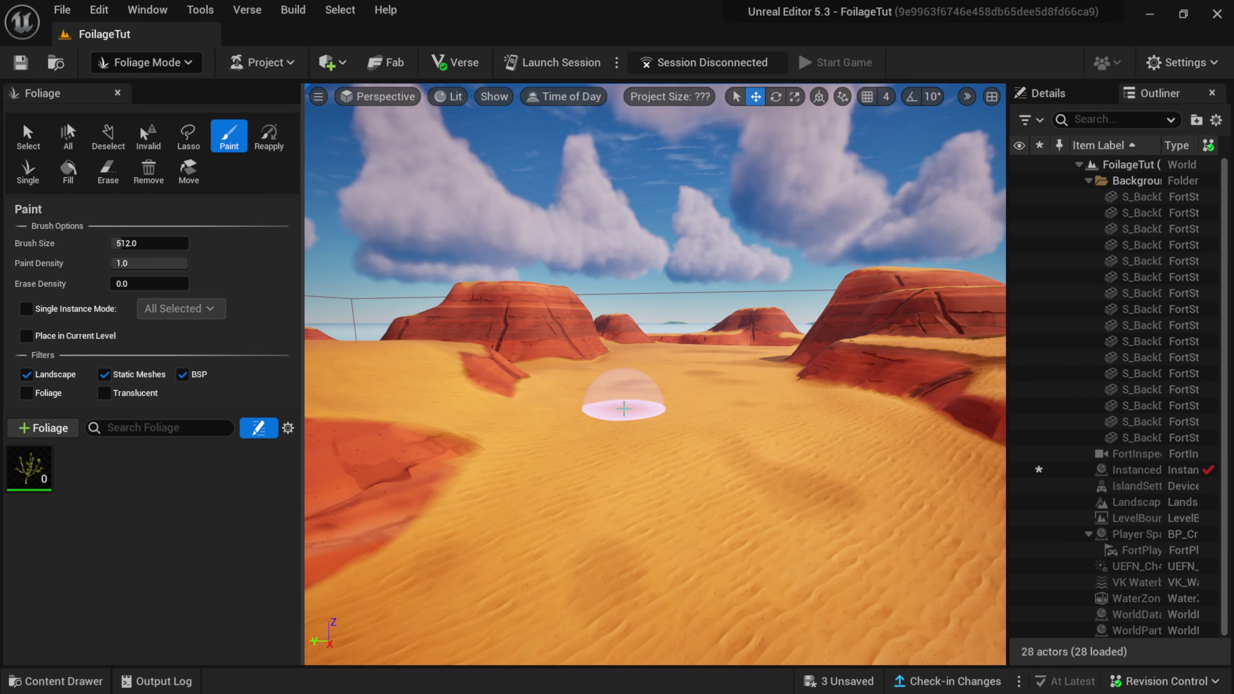
pyautogui.moveTo(653, 406)
pyautogui.mouseDown()
pyautogui.moveTo(592, 428)
pyautogui.moveTo(617, 473)
pyautogui.moveTo(709, 461)
pyautogui.moveTo(705, 423)
pyautogui.moveTo(772, 416)
pyautogui.moveTo(853, 425)
pyautogui.moveTo(850, 473)
pyautogui.moveTo(699, 497)
pyautogui.moveTo(586, 465)
pyautogui.moveTo(549, 427)
pyautogui.moveTo(417, 412)
pyautogui.moveTo(468, 471)
pyautogui.moveTo(696, 509)
pyautogui.moveTo(888, 490)
pyautogui.moveTo(906, 431)
pyautogui.mouseUp()
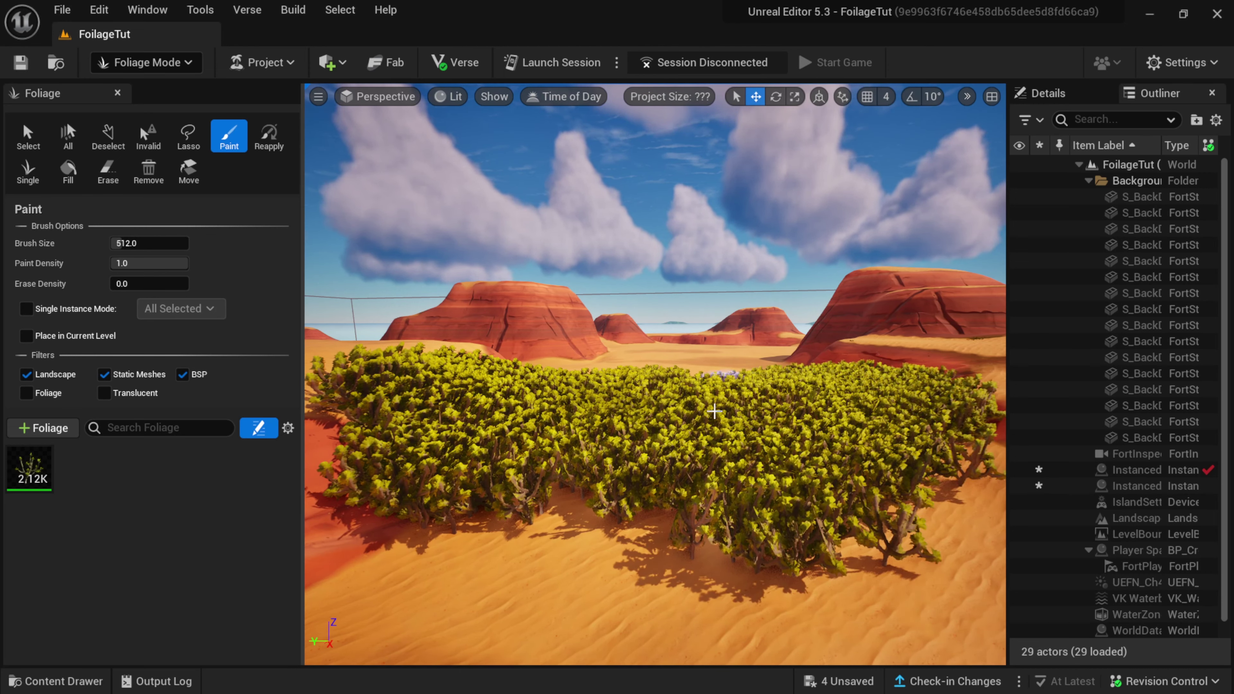
pyautogui.moveTo(580, 397)
pyautogui.mouseDown()
pyautogui.moveTo(663, 527)
pyautogui.moveTo(679, 458)
pyautogui.moveTo(574, 452)
pyautogui.mouseUp()
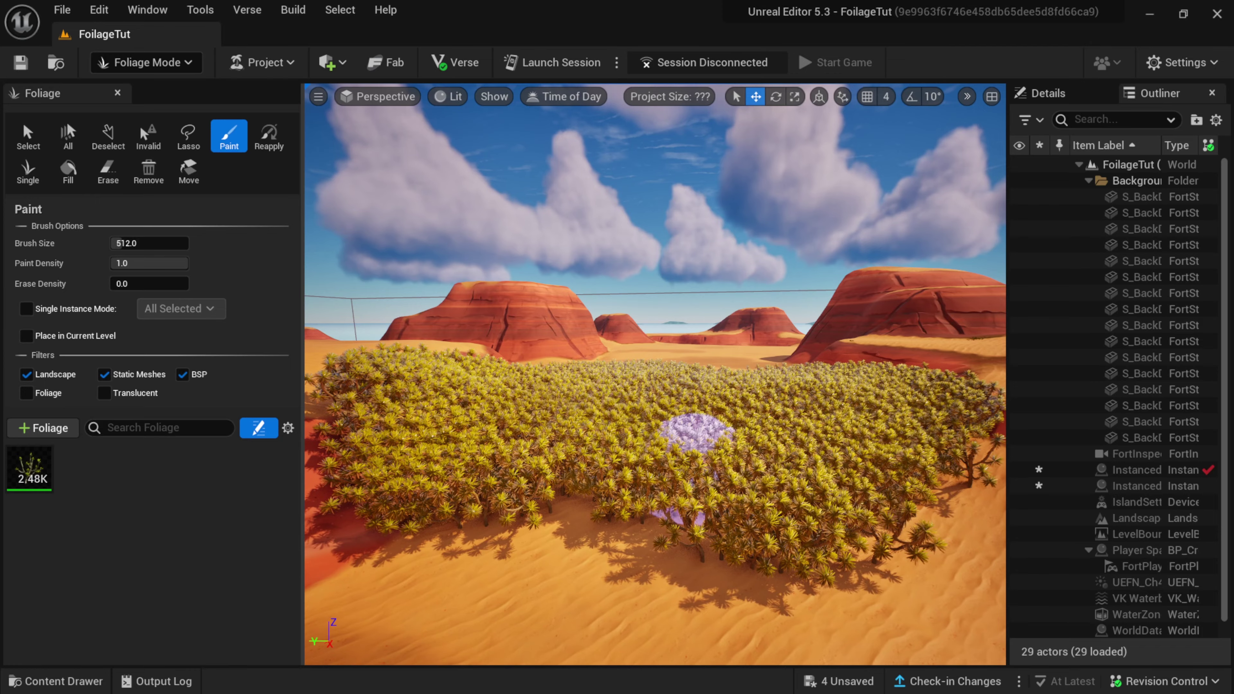
pyautogui.moveTo(694, 466)
pyautogui.mouseDown(button='right')
pyautogui.moveTo(524, 453)
pyautogui.moveTo(591, 449)
pyautogui.mouseUp(button='right')
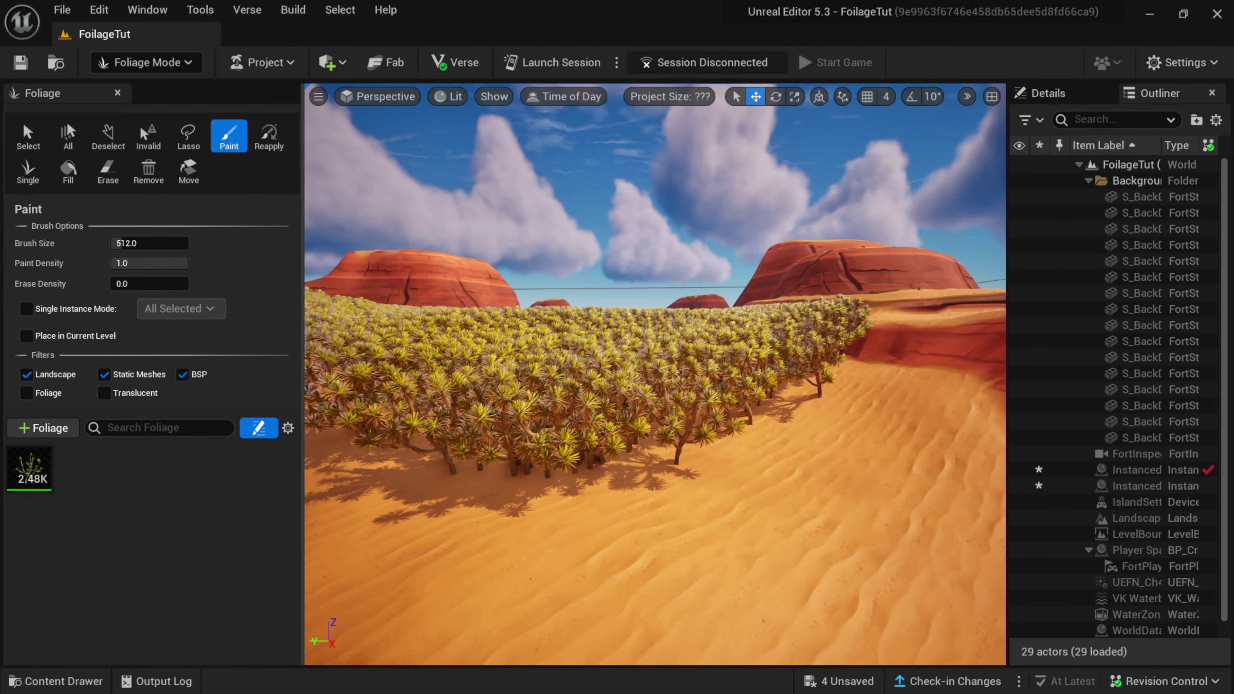
# - Undo the dense patch and repaint the dunes sparsely at paint density 0.01
pyautogui.hotkey('ctrl', 'z')
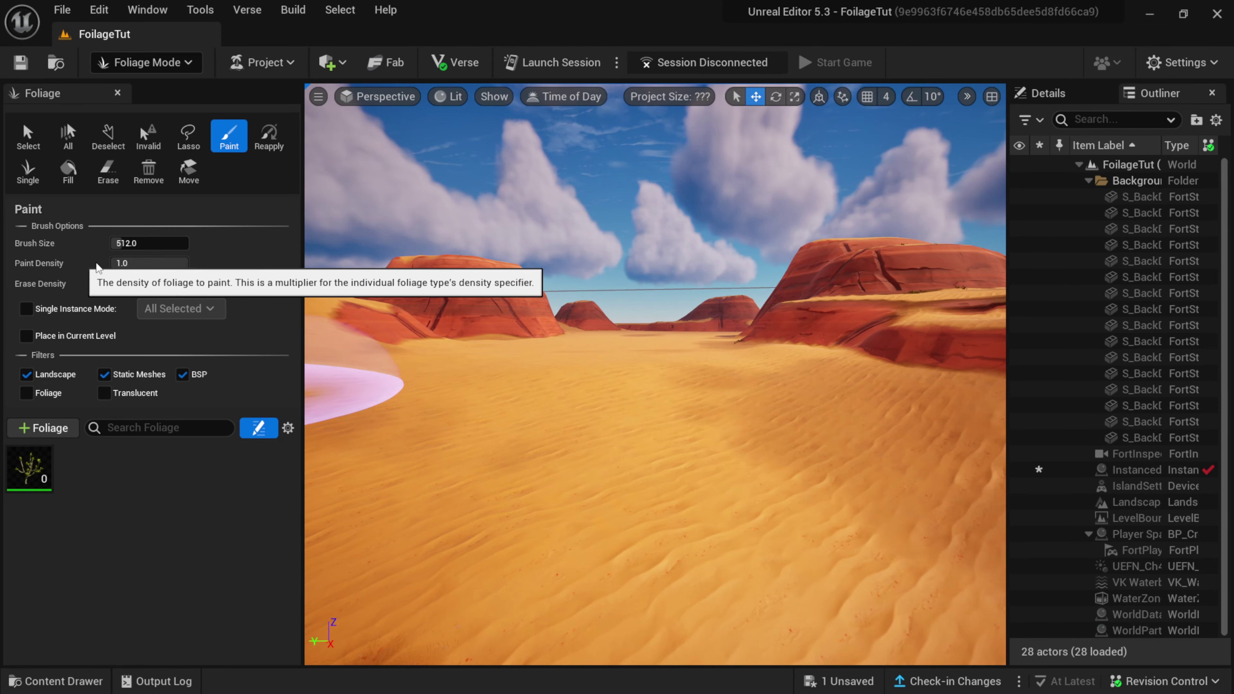
pyautogui.click(126, 266)
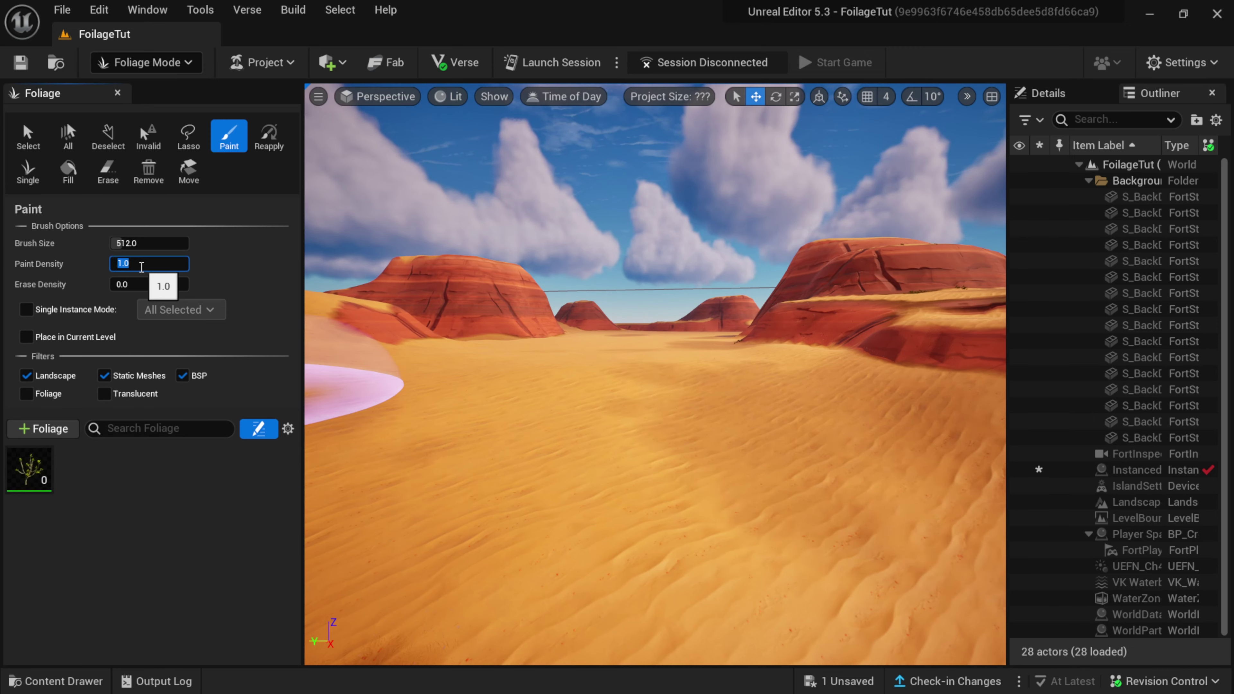
pyautogui.moveTo(522, 399)
pyautogui.mouseDown()
pyautogui.moveTo(779, 458)
pyautogui.moveTo(781, 482)
pyautogui.moveTo(640, 490)
pyautogui.moveTo(462, 393)
pyautogui.moveTo(494, 376)
pyautogui.moveTo(799, 379)
pyautogui.moveTo(847, 409)
pyautogui.moveTo(846, 490)
pyautogui.moveTo(721, 533)
pyautogui.moveTo(509, 436)
pyautogui.mouseUp()
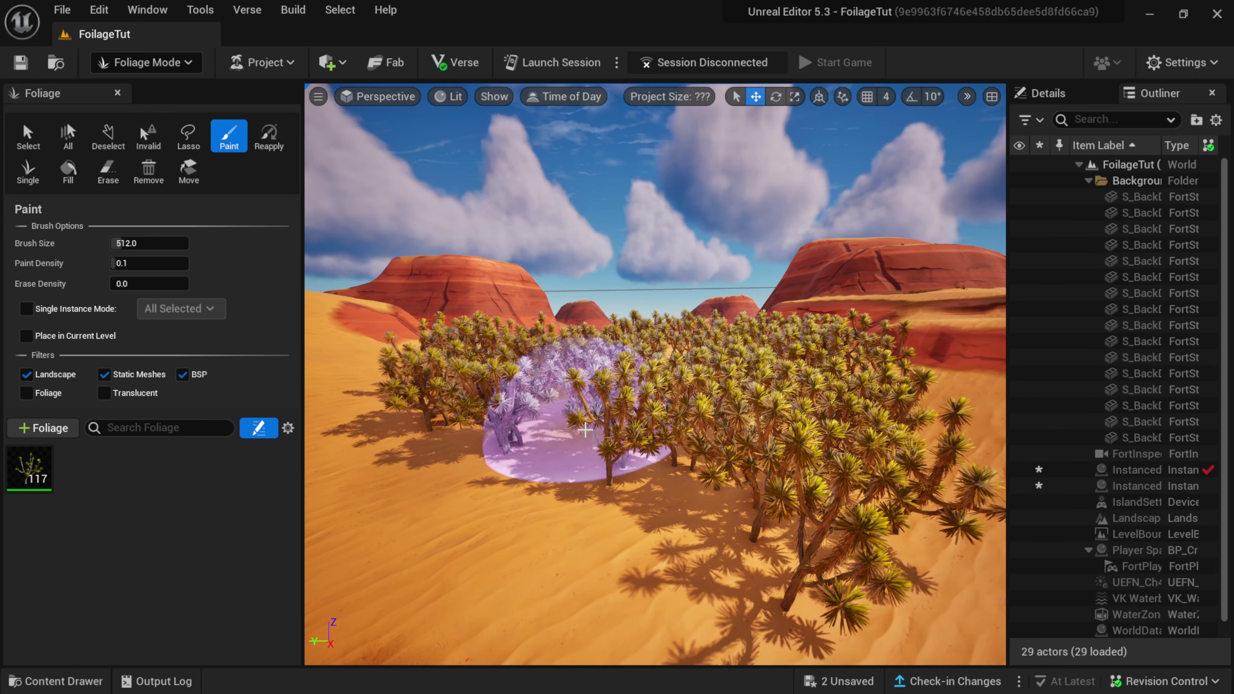
pyautogui.hotkey('ctrl', 'z')
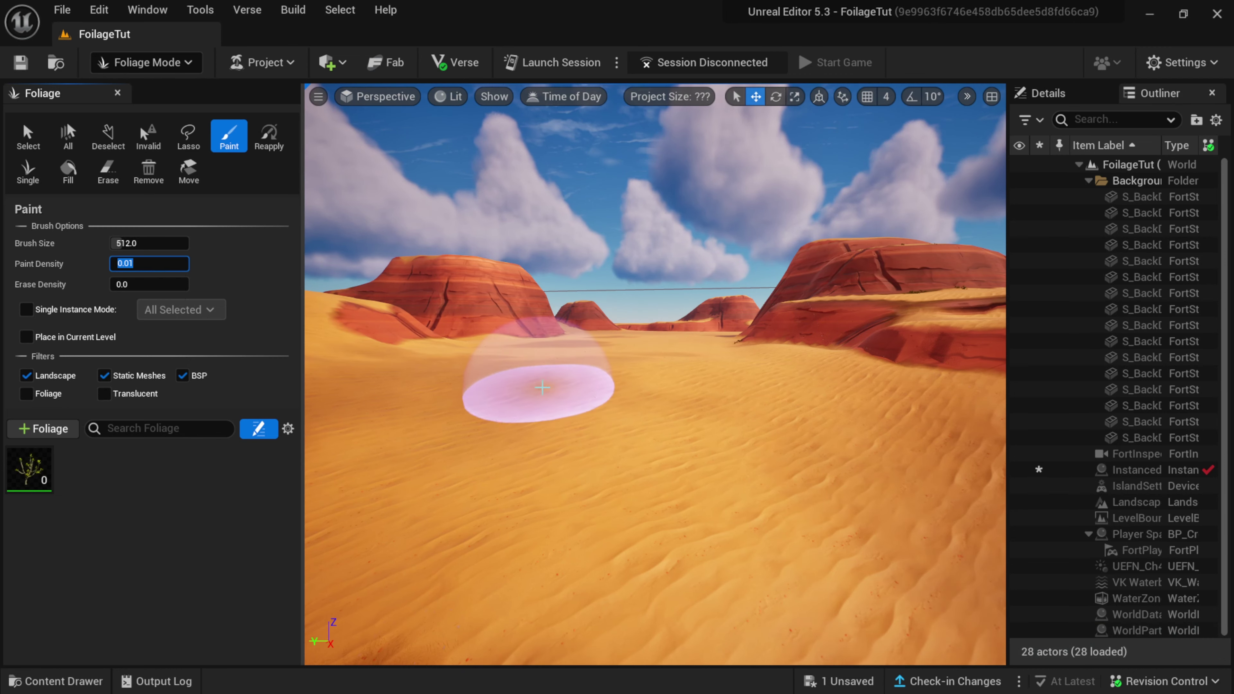
pyautogui.moveTo(523, 386)
pyautogui.mouseDown()
pyautogui.moveTo(621, 432)
pyautogui.moveTo(828, 415)
pyautogui.moveTo(849, 480)
pyautogui.moveTo(838, 517)
pyautogui.moveTo(711, 401)
pyautogui.moveTo(584, 380)
pyautogui.moveTo(573, 345)
pyautogui.moveTo(476, 354)
pyautogui.moveTo(429, 381)
pyautogui.moveTo(407, 444)
pyautogui.moveTo(551, 478)
pyautogui.moveTo(681, 492)
pyautogui.moveTo(744, 481)
pyautogui.moveTo(708, 400)
pyautogui.moveTo(671, 372)
pyautogui.moveTo(748, 353)
pyautogui.moveTo(817, 378)
pyautogui.mouseUp()
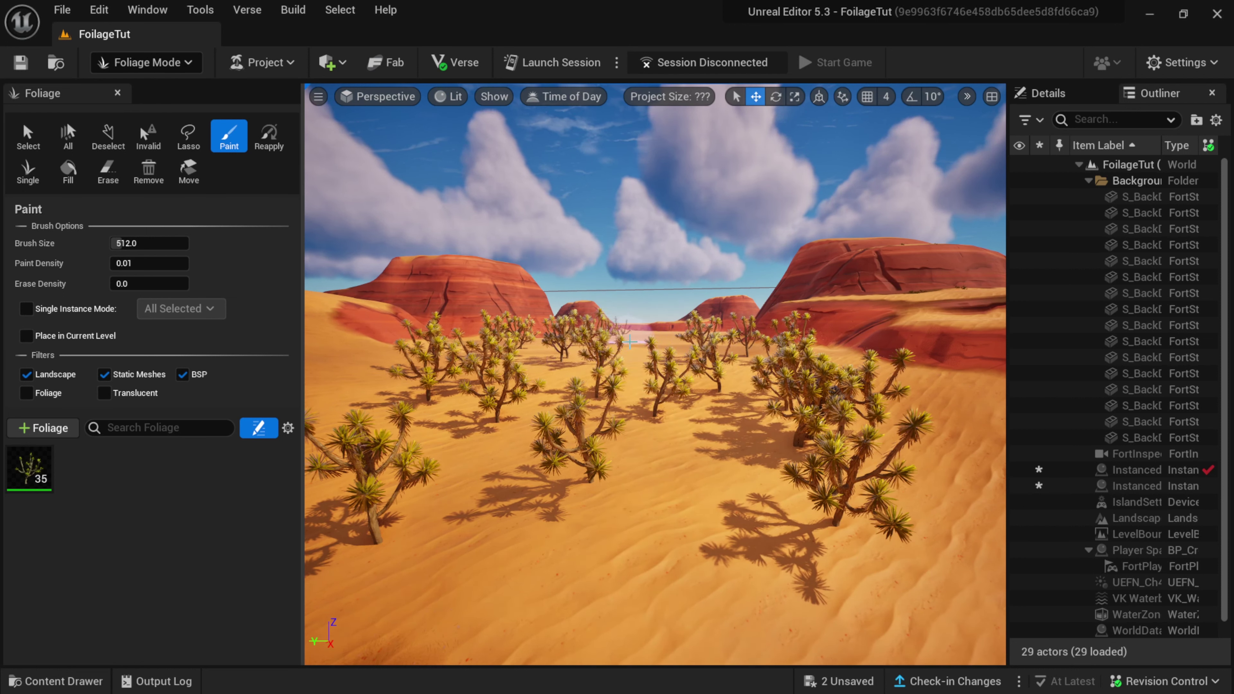
pyautogui.moveTo(629, 342); pyautogui.dragTo(185, 339)
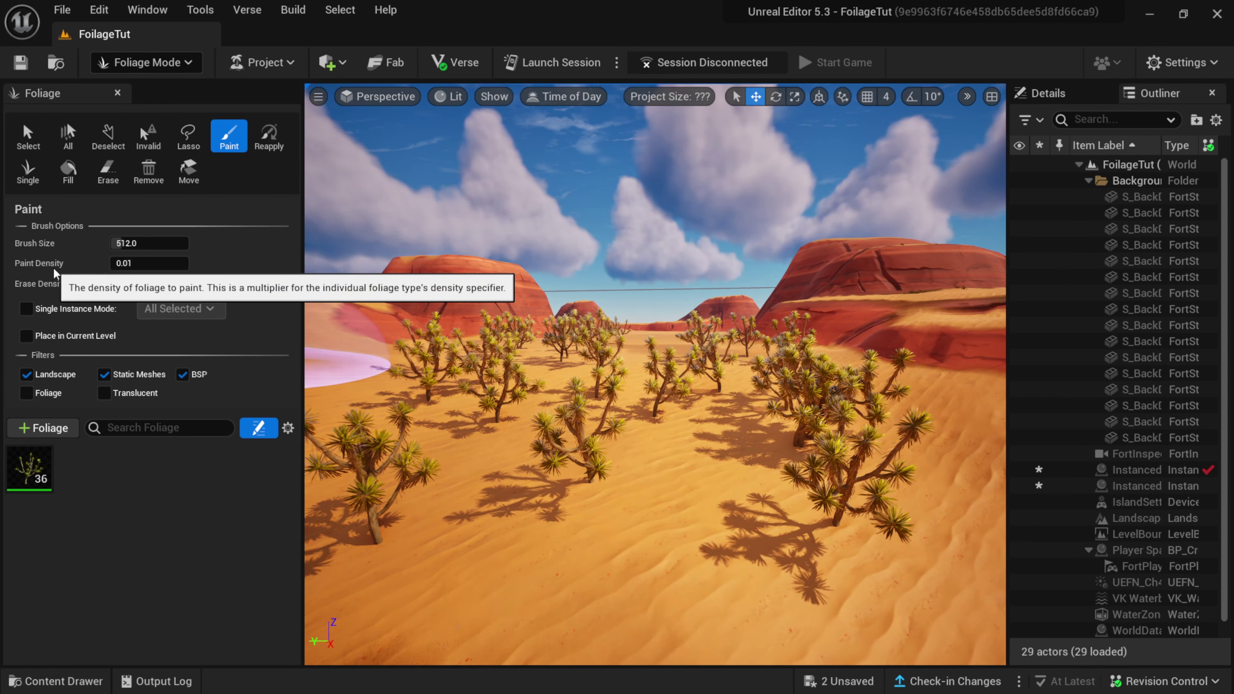
# - Paint scattered Joshua trees along the red ridge slope at density 0.1
pyautogui.moveTo(785, 444)
pyautogui.mouseDown(button='right')
pyautogui.moveTo(884, 440)
pyautogui.moveTo(705, 446)
pyautogui.mouseUp(button='right')
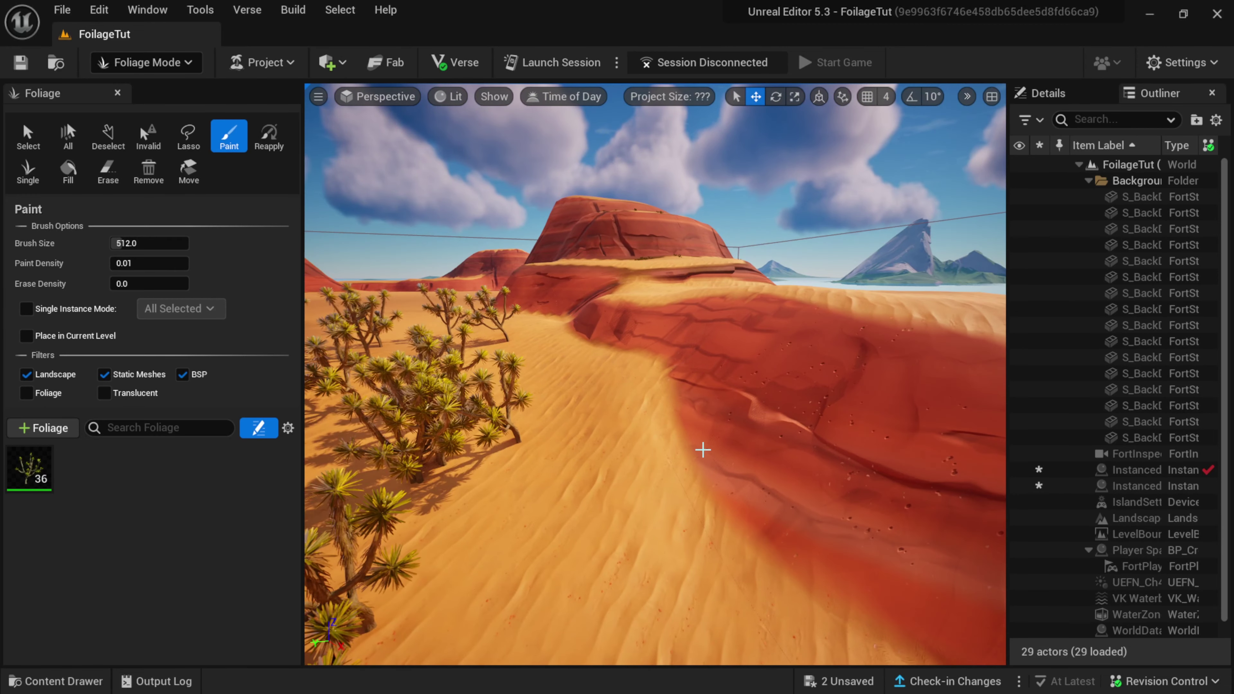
pyautogui.moveTo(699, 348)
pyautogui.mouseDown()
pyautogui.moveTo(784, 410)
pyautogui.moveTo(775, 367)
pyautogui.moveTo(671, 319)
pyautogui.moveTo(744, 350)
pyautogui.mouseUp()
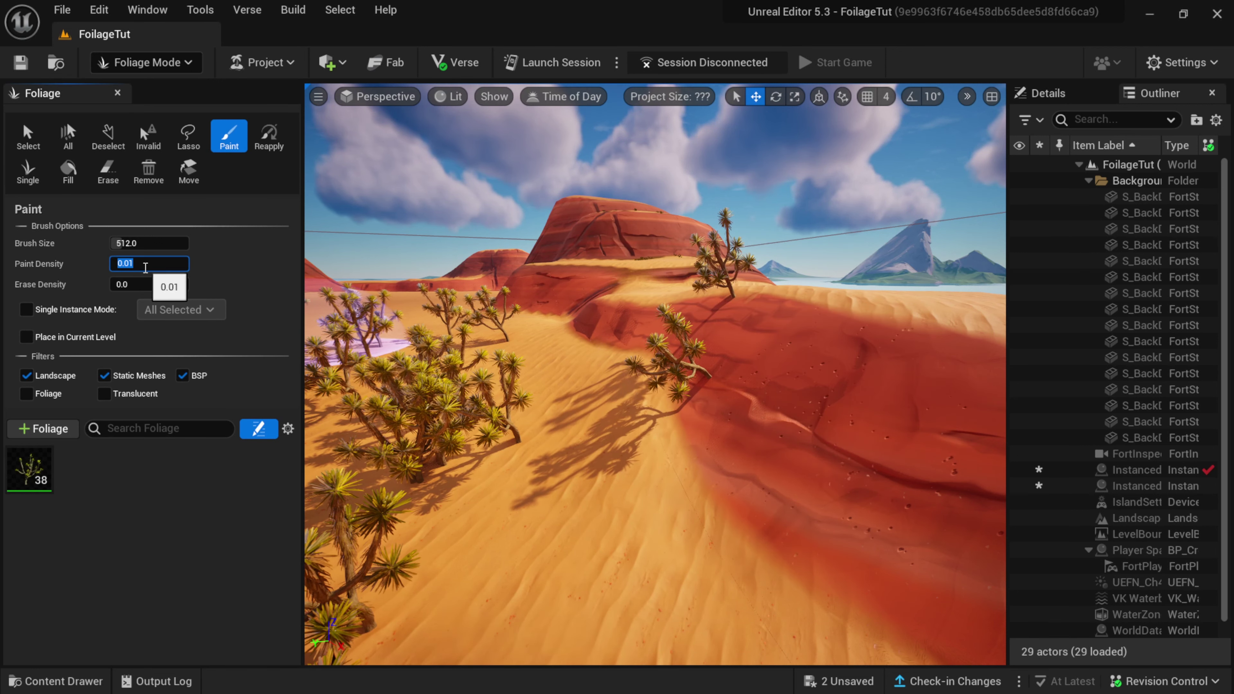
pyautogui.moveTo(685, 349)
pyautogui.mouseDown()
pyautogui.moveTo(730, 359)
pyautogui.moveTo(662, 316)
pyautogui.moveTo(785, 441)
pyautogui.mouseUp()
pyautogui.moveTo(785, 441); pyautogui.dragTo(826, 450, button='right')
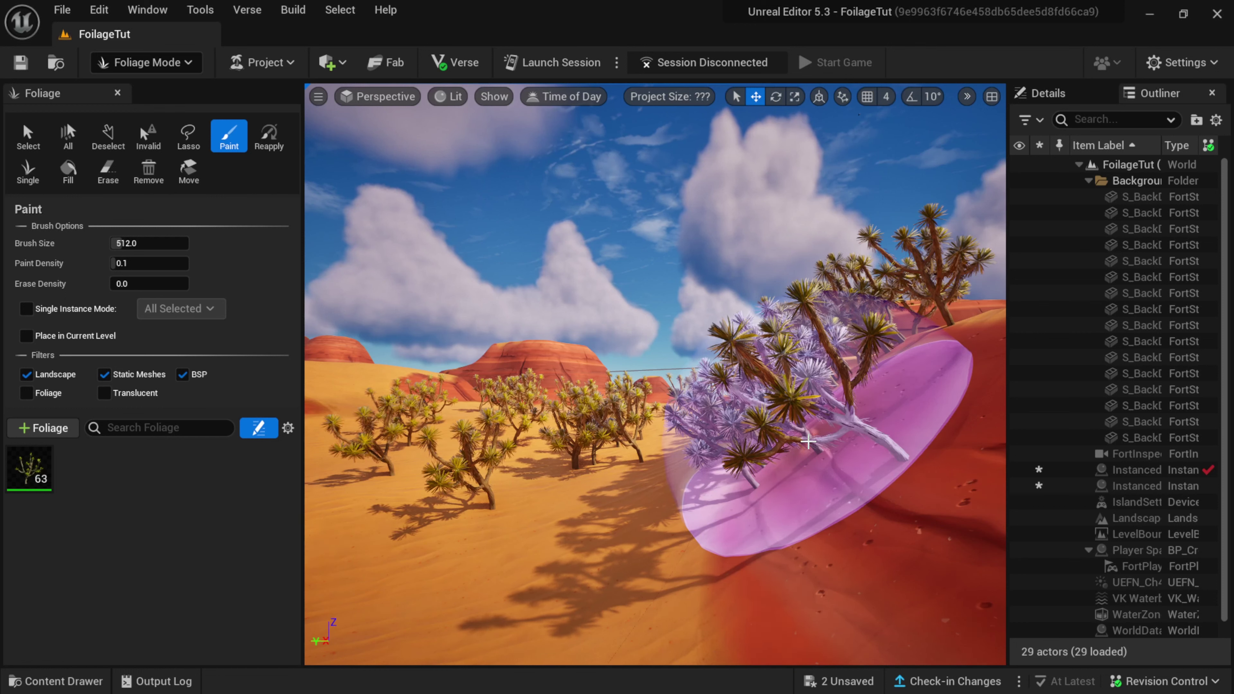
# - Undo the painted trees and switch the Joshua tree placement from Align to Normal to Average Normal
pyautogui.hotkey('ctrl', 'z')
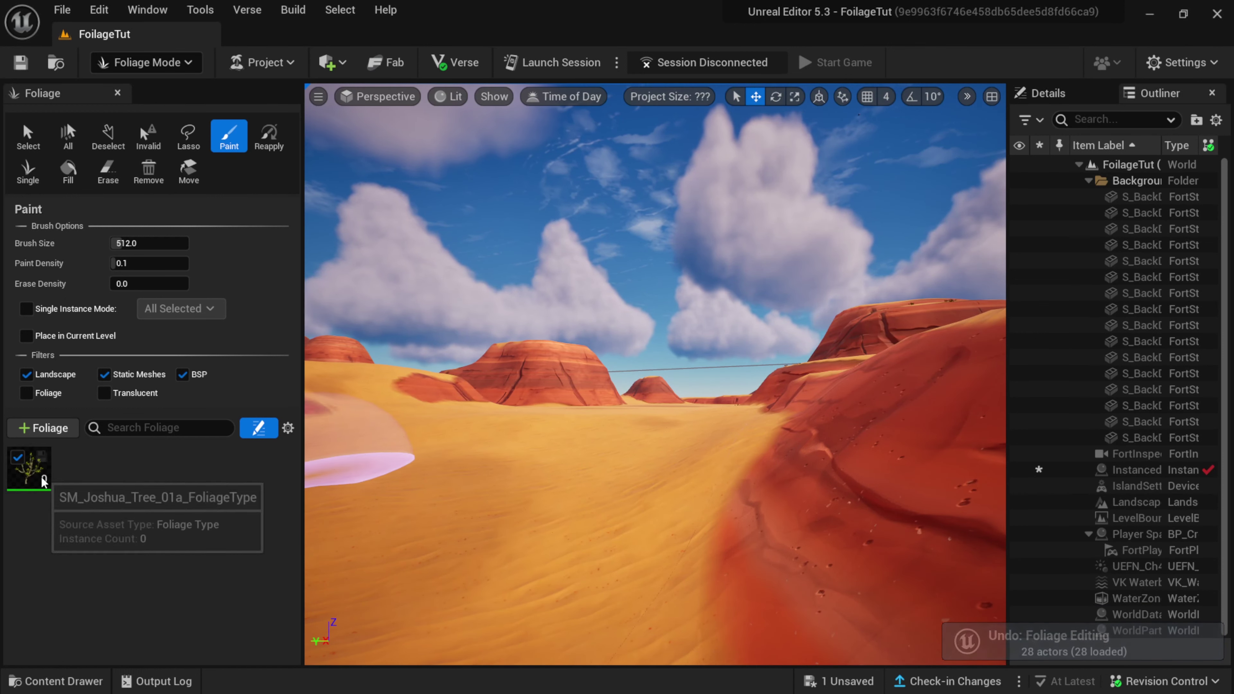
pyautogui.click(30, 470)
pyautogui.scroll(-3, 34, 414)
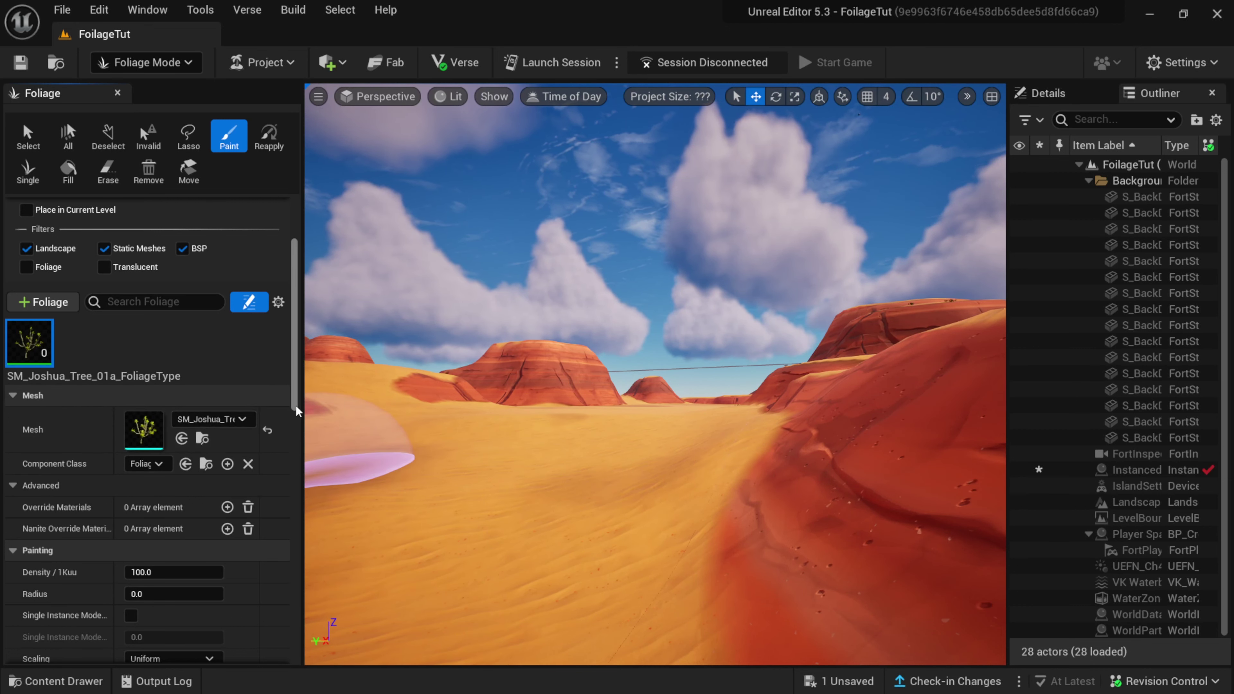
pyautogui.moveTo(301, 404); pyautogui.dragTo(356, 462)
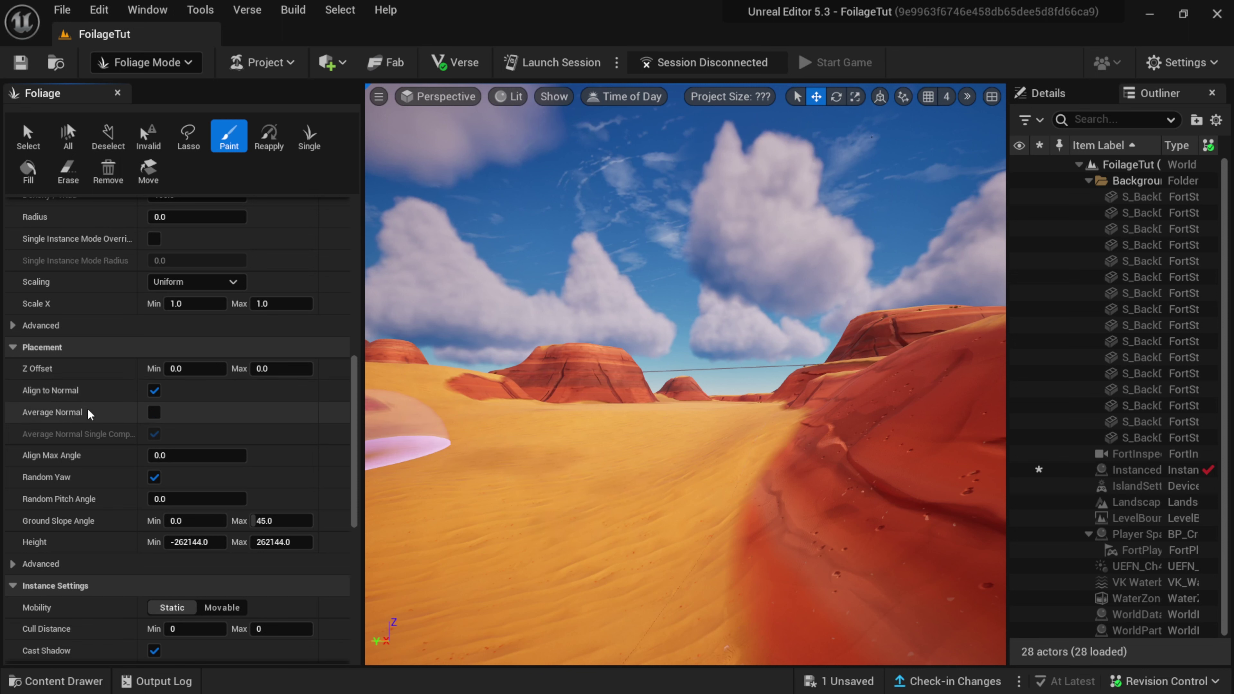
pyautogui.click(154, 390)
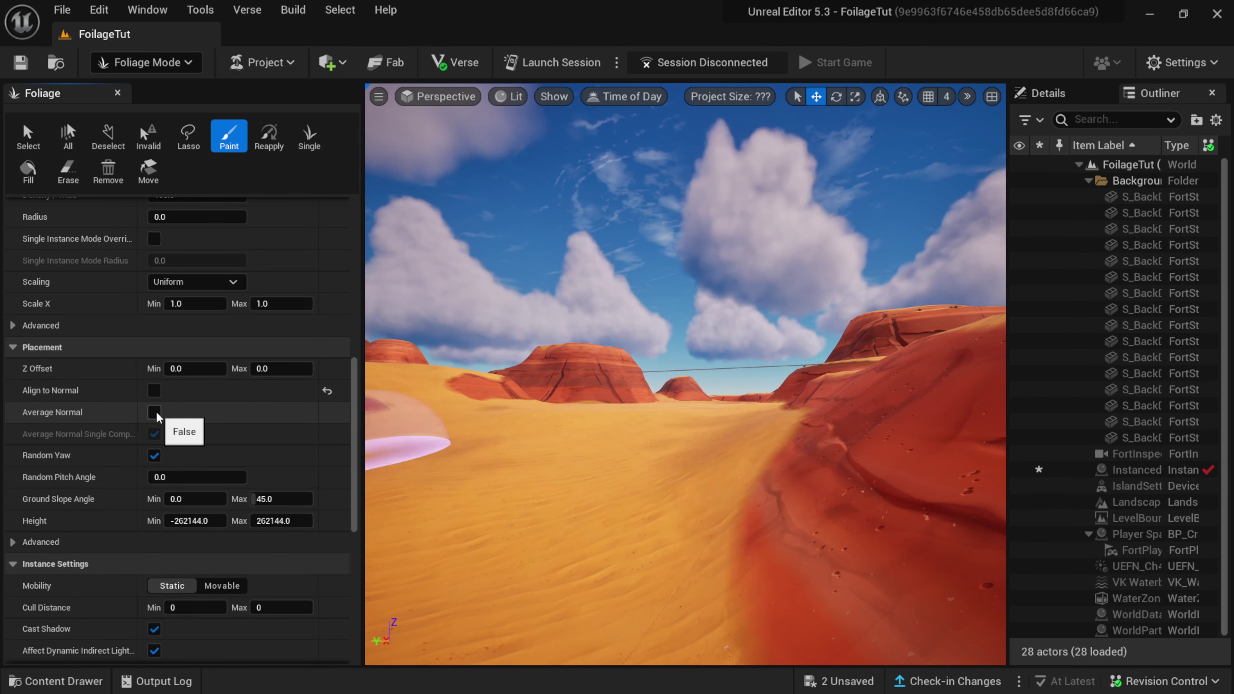
pyautogui.moveTo(757, 479)
pyautogui.mouseDown(button='right')
pyautogui.moveTo(785, 483)
pyautogui.moveTo(746, 477)
pyautogui.mouseUp(button='right')
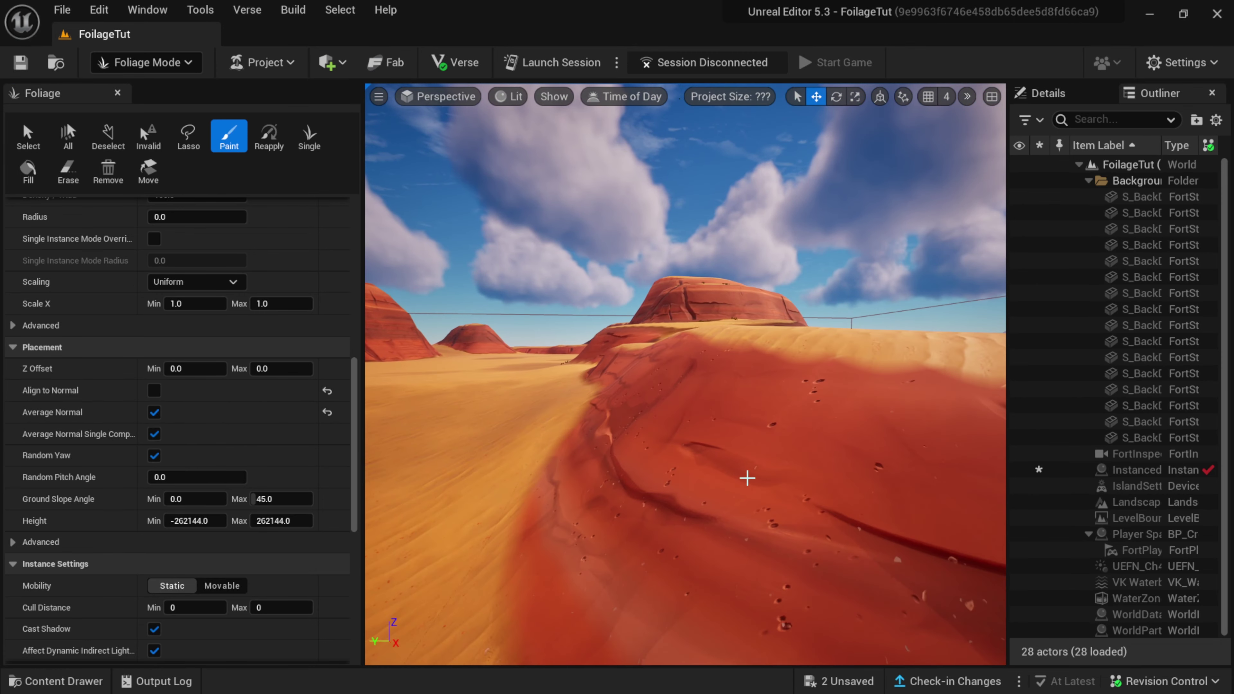
pyautogui.moveTo(746, 477)
pyautogui.mouseDown()
pyautogui.moveTo(647, 430)
pyautogui.moveTo(638, 389)
pyautogui.moveTo(666, 380)
pyautogui.moveTo(586, 439)
pyautogui.moveTo(549, 429)
pyautogui.moveTo(620, 472)
pyautogui.moveTo(695, 480)
pyautogui.moveTo(617, 426)
pyautogui.moveTo(588, 439)
pyautogui.mouseUp()
pyautogui.scroll(-4, 588, 439)
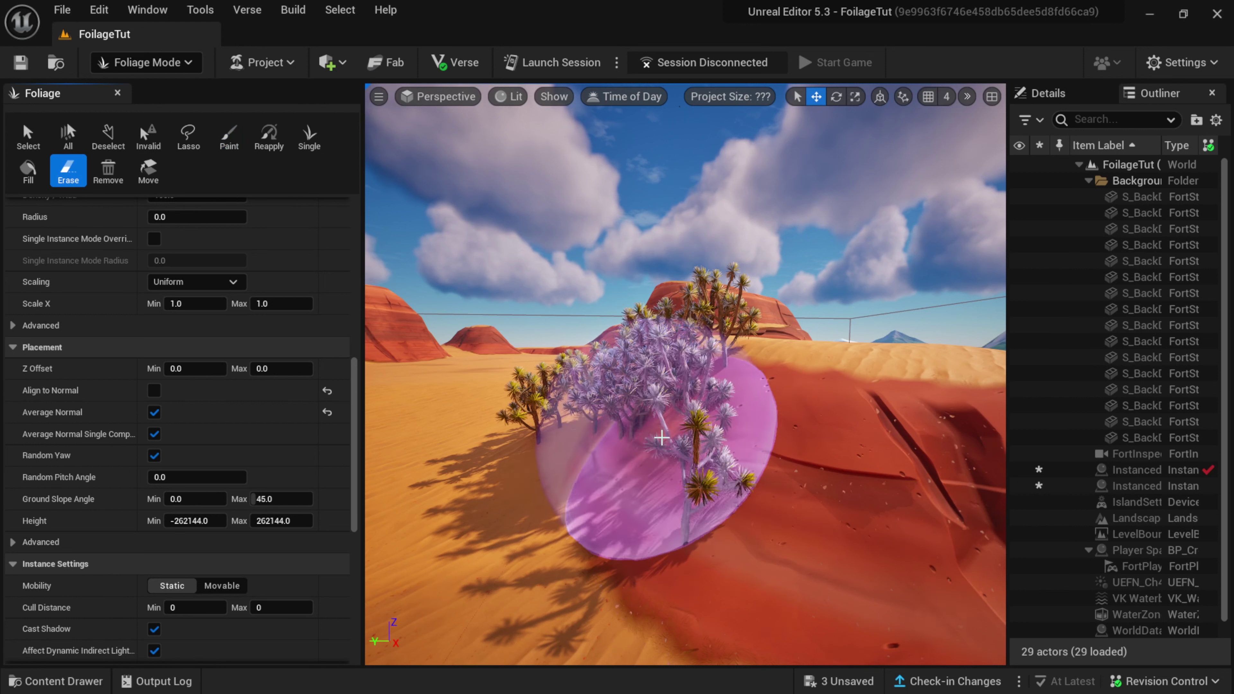
pyautogui.moveTo(593, 441)
pyautogui.mouseDown()
pyautogui.moveTo(634, 428)
pyautogui.moveTo(680, 367)
pyautogui.moveTo(622, 409)
pyautogui.mouseUp()
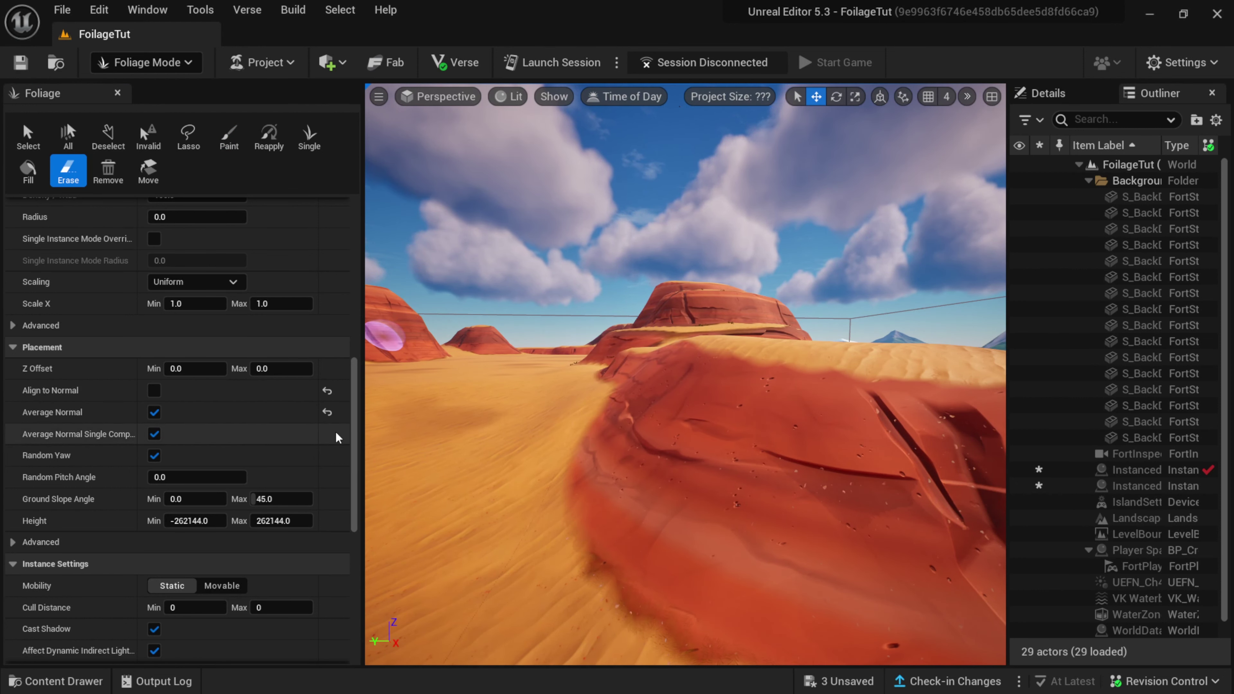
pyautogui.scroll(10, 340, 418)
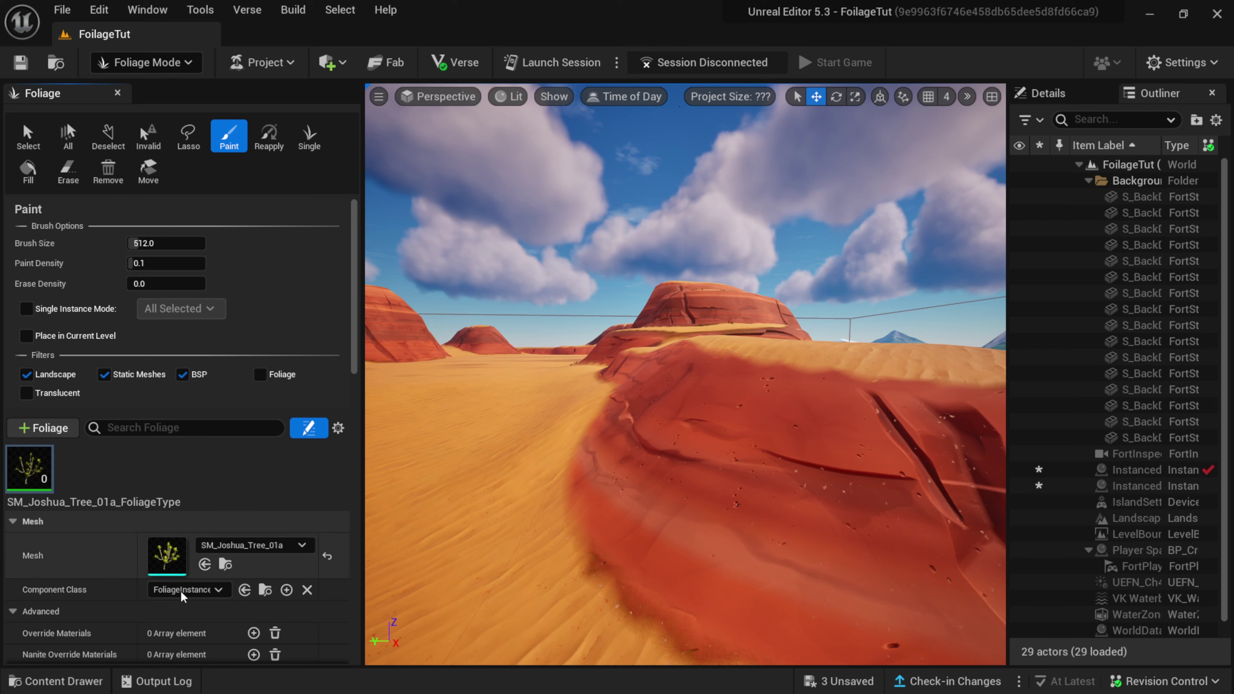
# - Dock the Content Drawer and add SM_Joshua_Tree_02a as a foliage type saved in FoliageTut Content
pyautogui.click(55, 681)
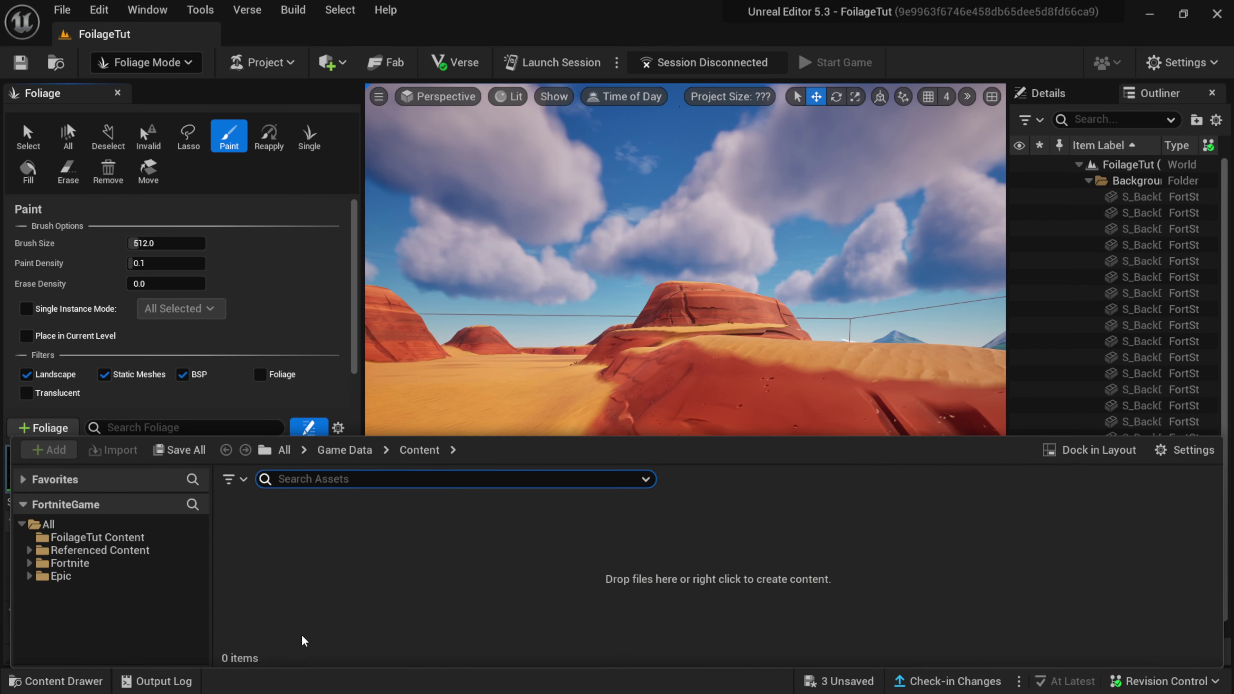
pyautogui.click(1091, 450)
pyautogui.scroll(-5, 272, 336)
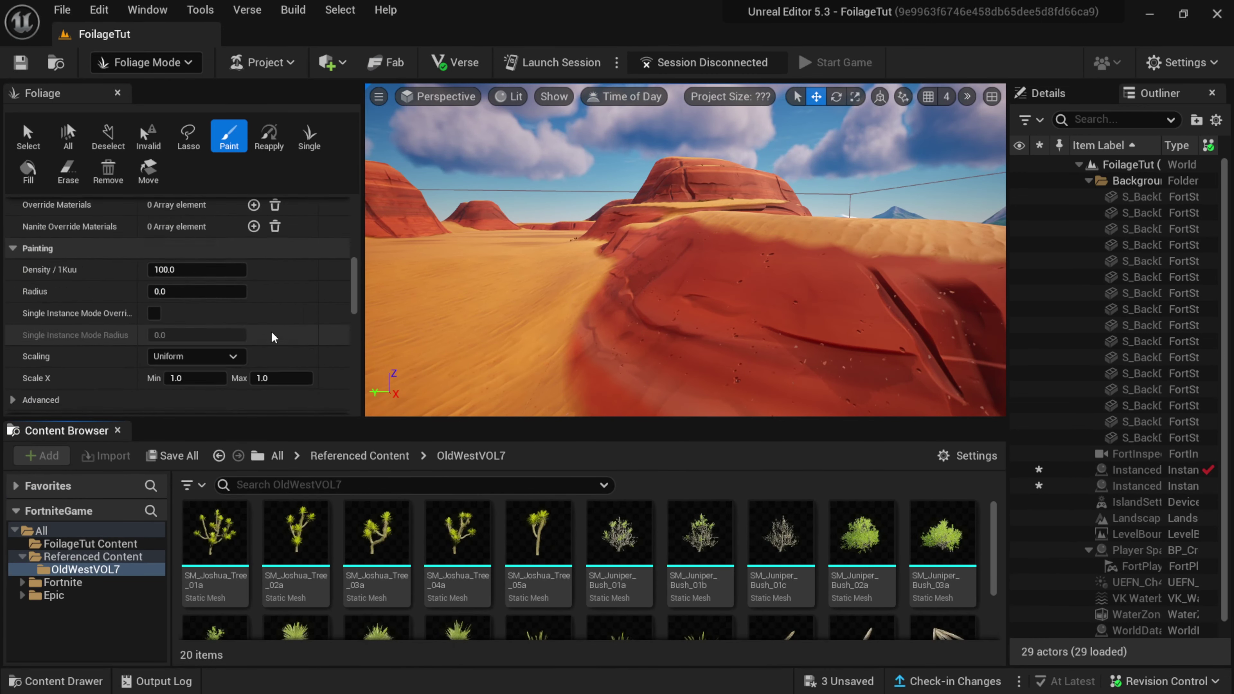
pyautogui.scroll(8, 271, 333)
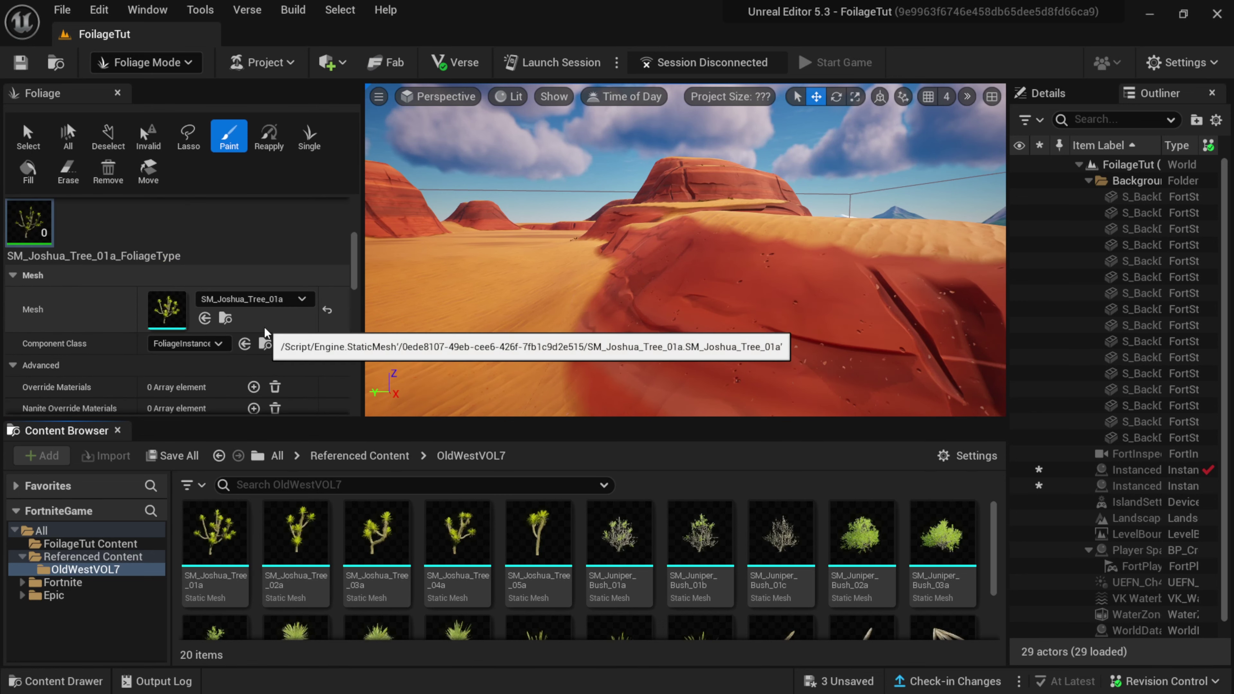
pyautogui.scroll(3, 264, 326)
pyautogui.click(295, 534)
pyautogui.moveTo(295, 535); pyautogui.dragTo(202, 337)
pyautogui.click(593, 264)
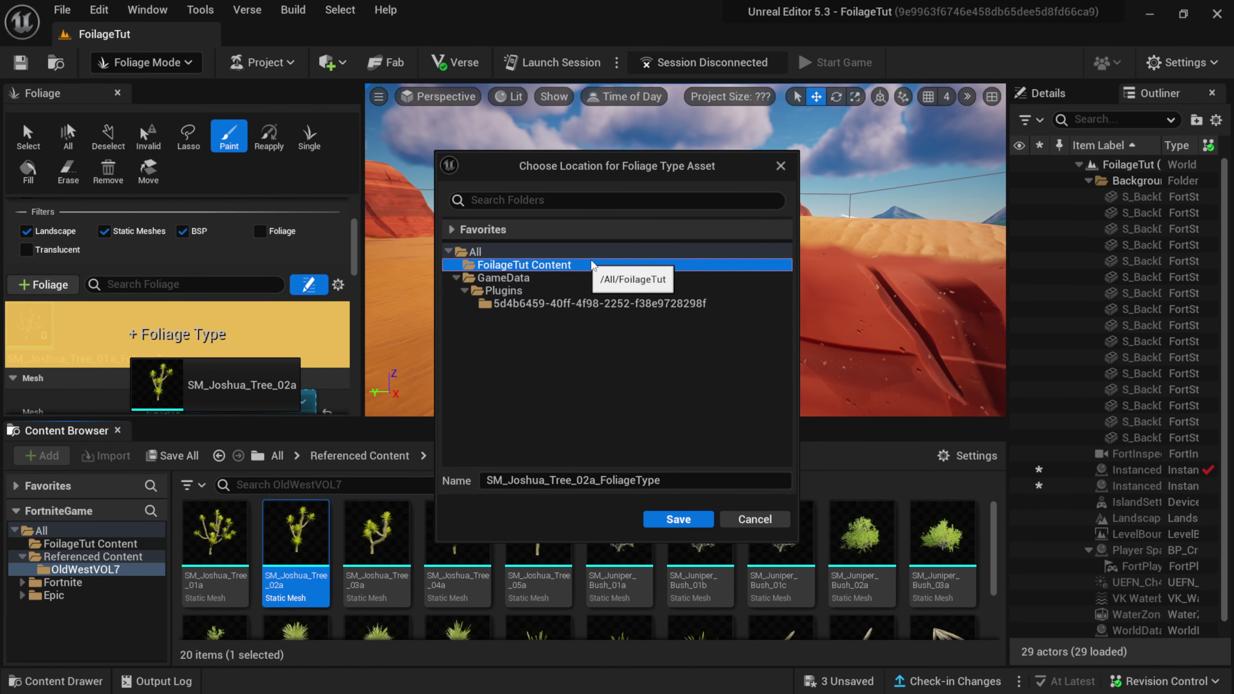
pyautogui.click(678, 519)
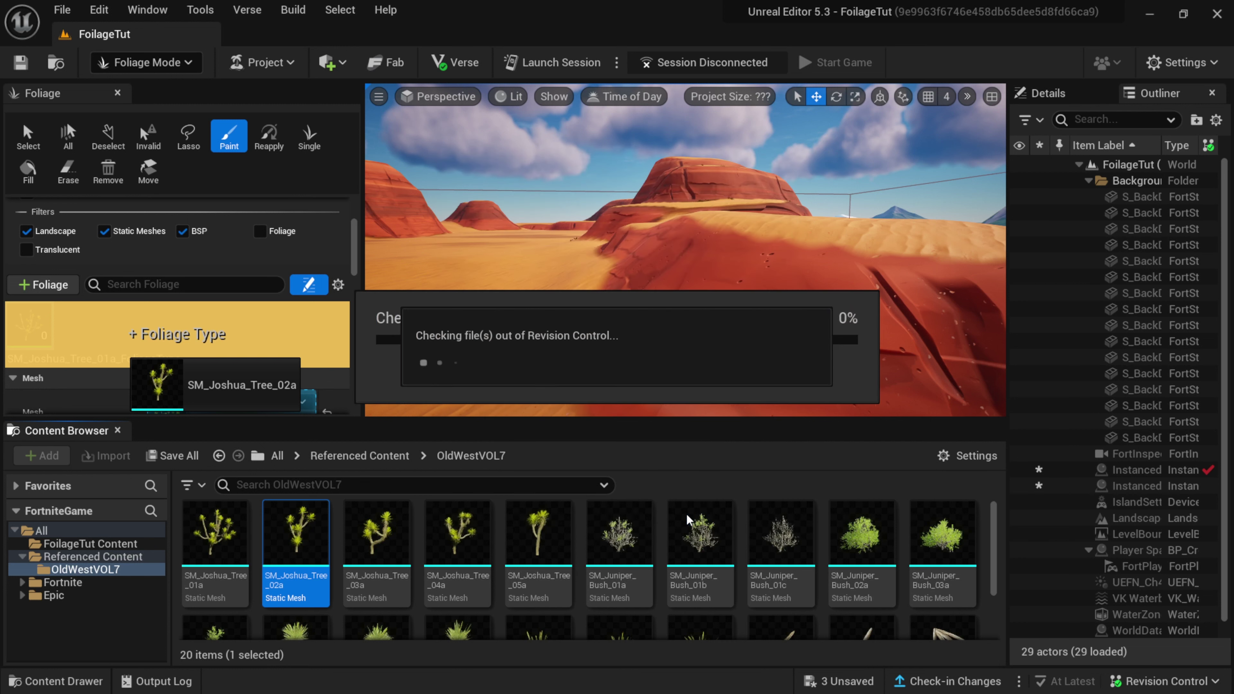
# - Add SM_Juniper_Bush_02a as a foliage type saved in FoliageTut Content, then close the browser
pyautogui.click(861, 540)
pyautogui.moveTo(861, 539); pyautogui.dragTo(148, 338)
pyautogui.click(534, 265)
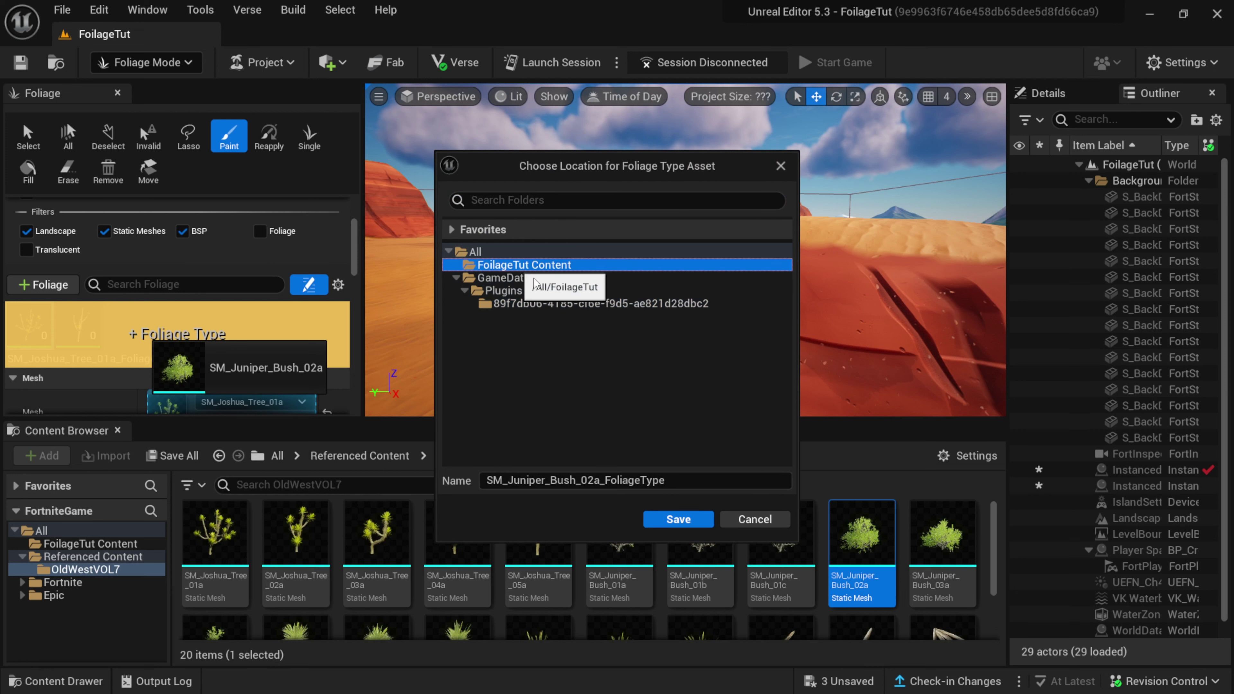
pyautogui.click(667, 519)
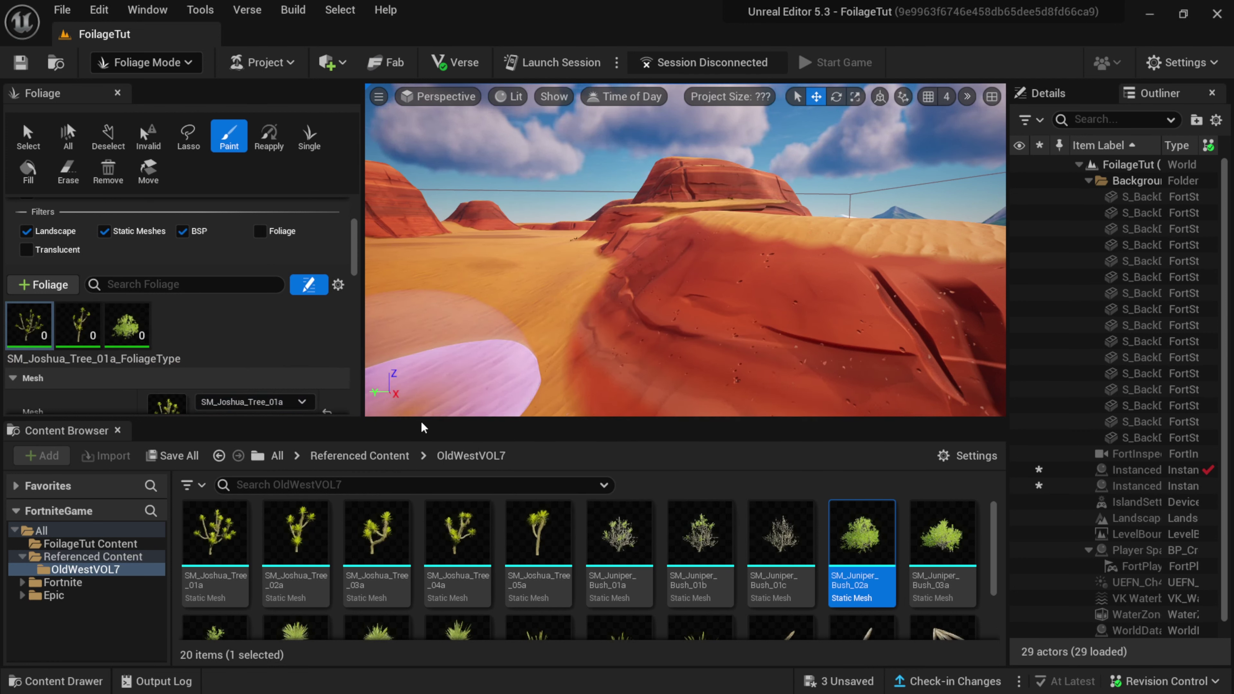
pyautogui.click(118, 430)
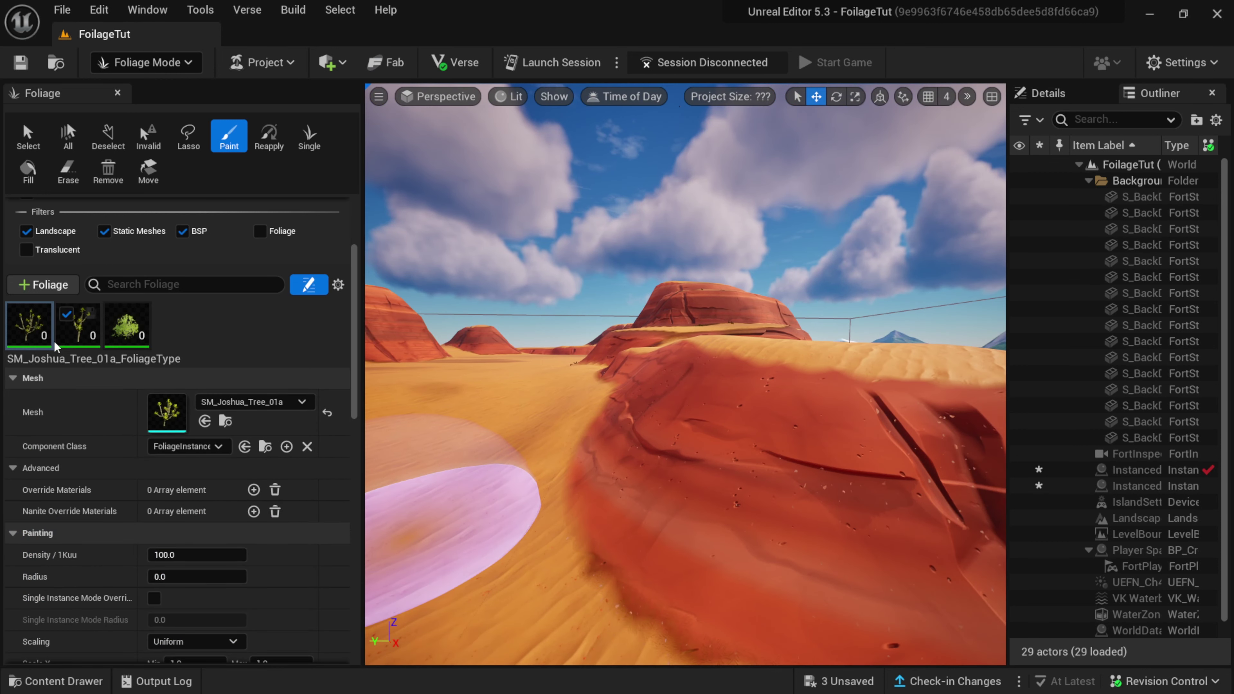
# - Undo the stray stroke, then paint all three foliage types as a dense patch across the dune
pyautogui.hotkey('ctrl', 'z')
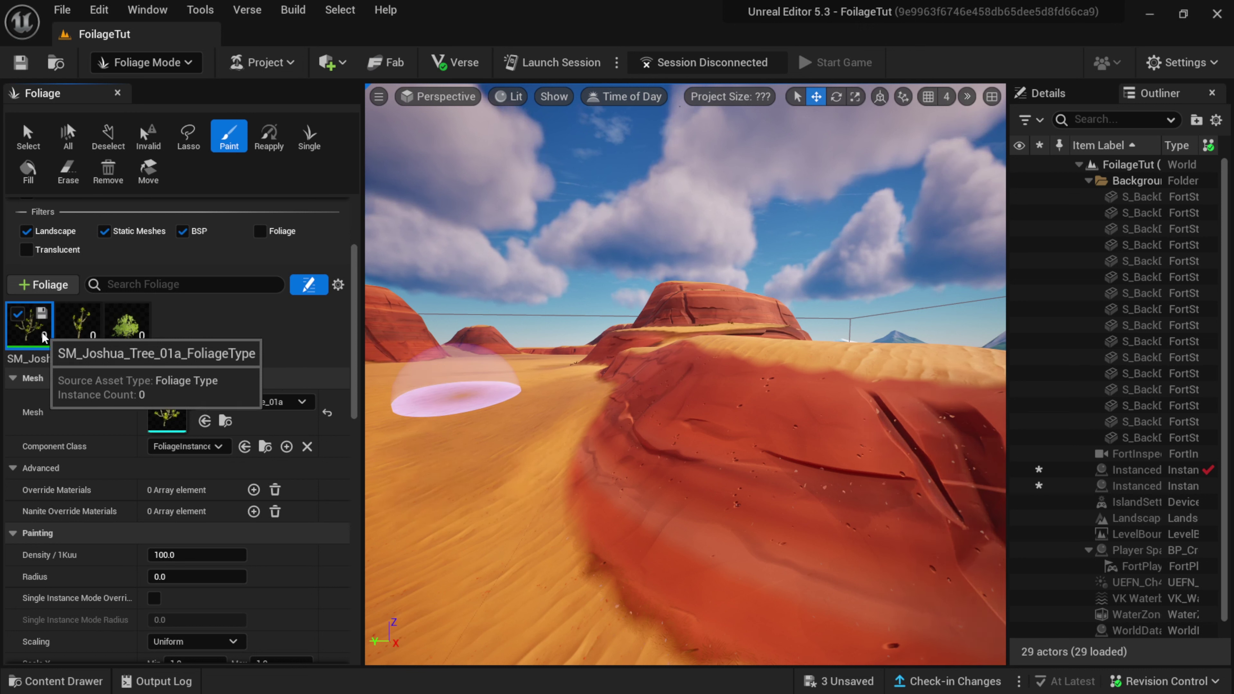
pyautogui.keyDown('shift'); pyautogui.click(138, 336); pyautogui.keyUp('shift')
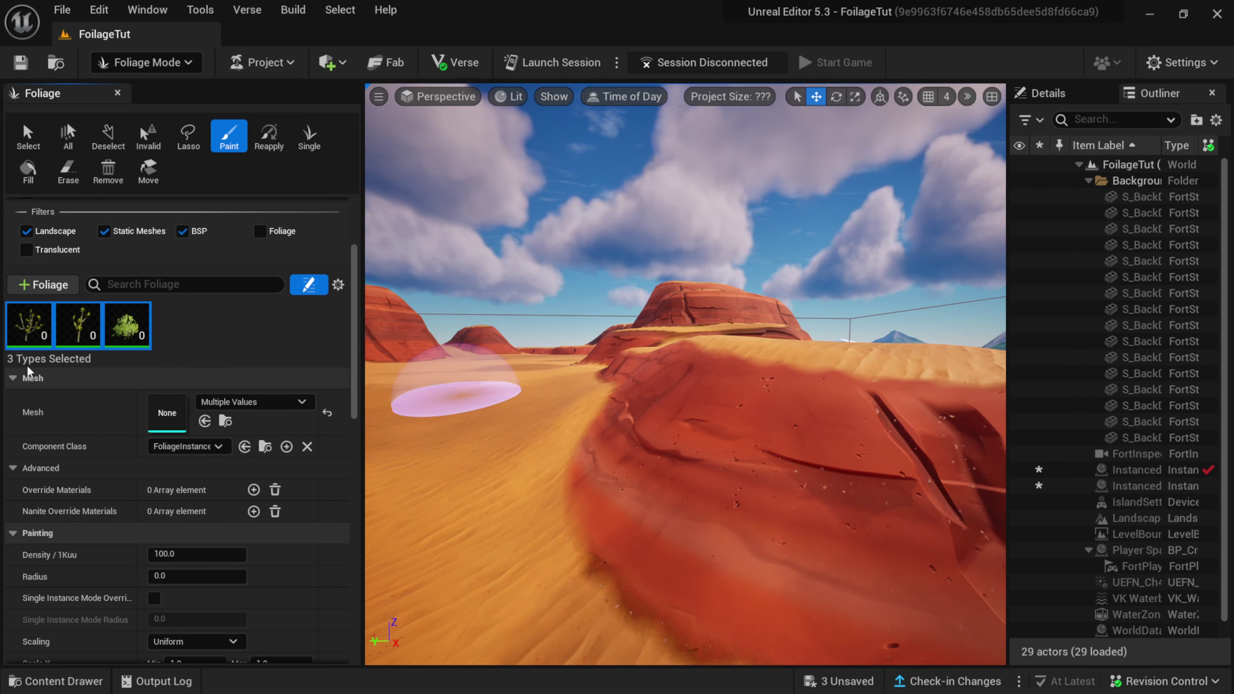
pyautogui.moveTo(437, 391)
pyautogui.mouseDown()
pyautogui.moveTo(495, 412)
pyautogui.moveTo(531, 463)
pyautogui.moveTo(586, 417)
pyautogui.moveTo(659, 470)
pyautogui.moveTo(676, 424)
pyautogui.moveTo(737, 445)
pyautogui.moveTo(729, 480)
pyautogui.moveTo(565, 421)
pyautogui.moveTo(606, 461)
pyautogui.mouseUp()
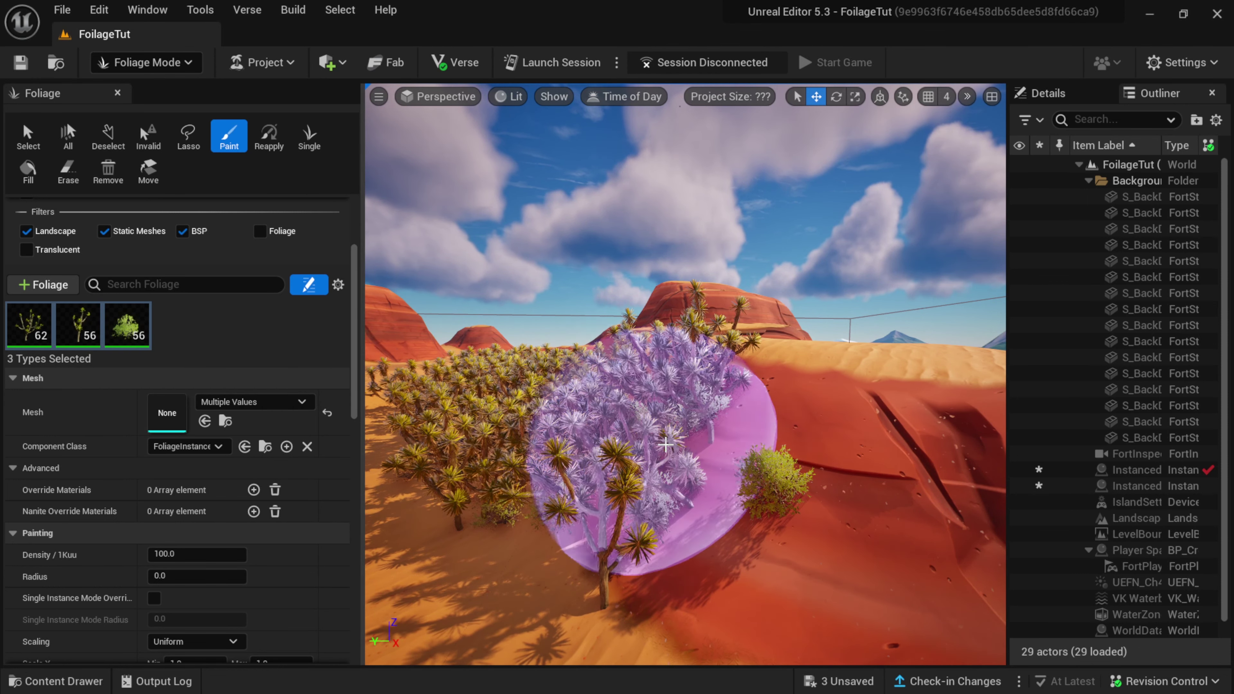
pyautogui.moveTo(620, 469)
pyautogui.mouseDown(button='right')
pyautogui.moveTo(502, 457)
pyautogui.moveTo(525, 474)
pyautogui.moveTo(440, 372)
pyautogui.mouseUp(button='right')
pyautogui.moveTo(440, 372)
pyautogui.mouseDown()
pyautogui.moveTo(589, 418)
pyautogui.moveTo(413, 441)
pyautogui.moveTo(374, 462)
pyautogui.mouseUp()
pyautogui.scroll(-5, 110, 541)
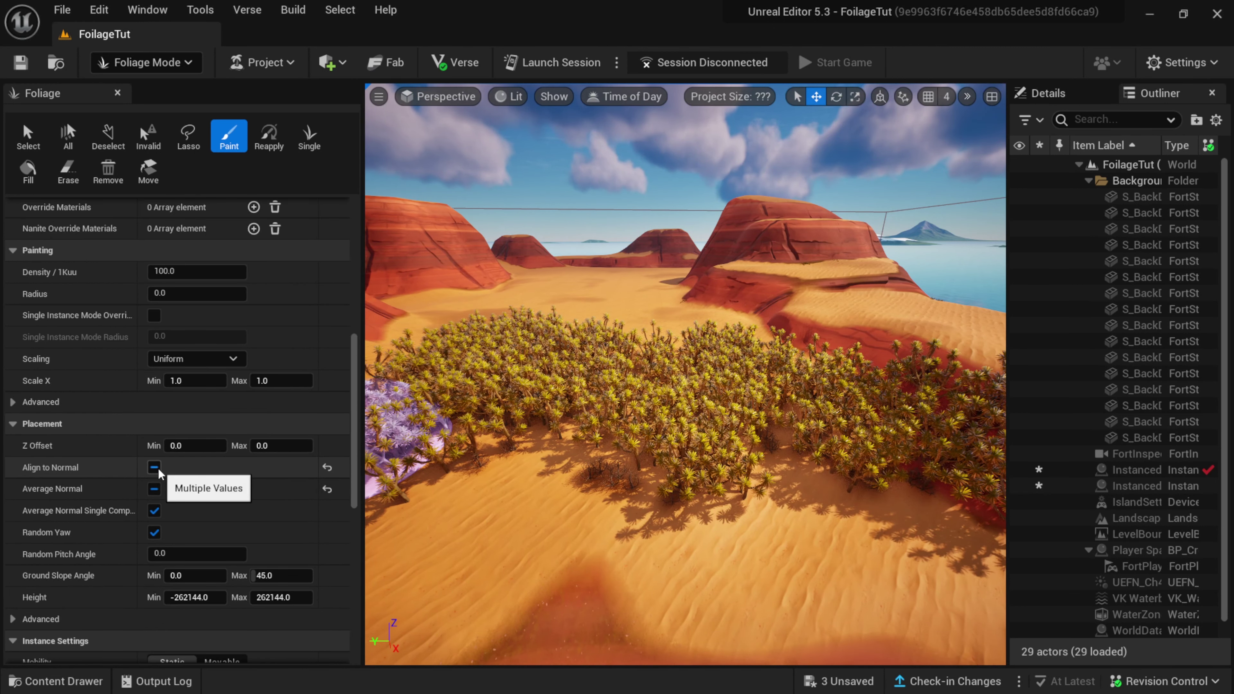
# - For all three foliage types, disable Align to Normal, enable Average Normal, and paint near the mesa
pyautogui.scroll(5, 160, 474)
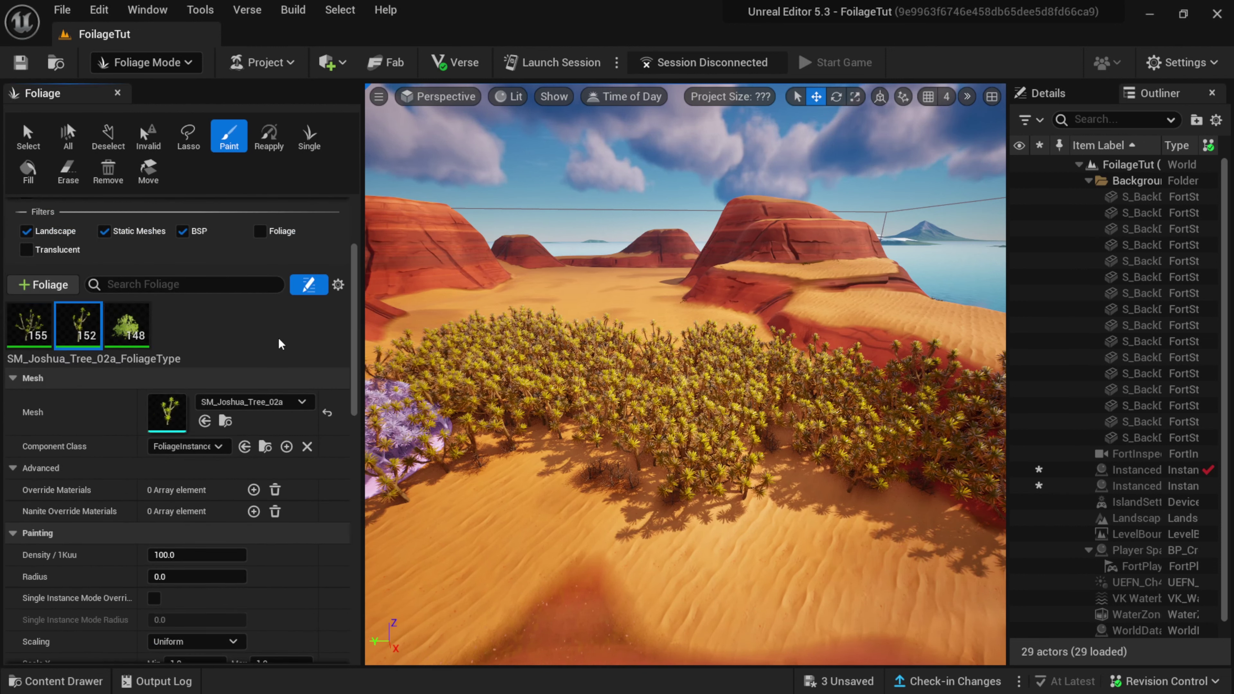
pyautogui.moveTo(355, 315); pyautogui.dragTo(355, 428)
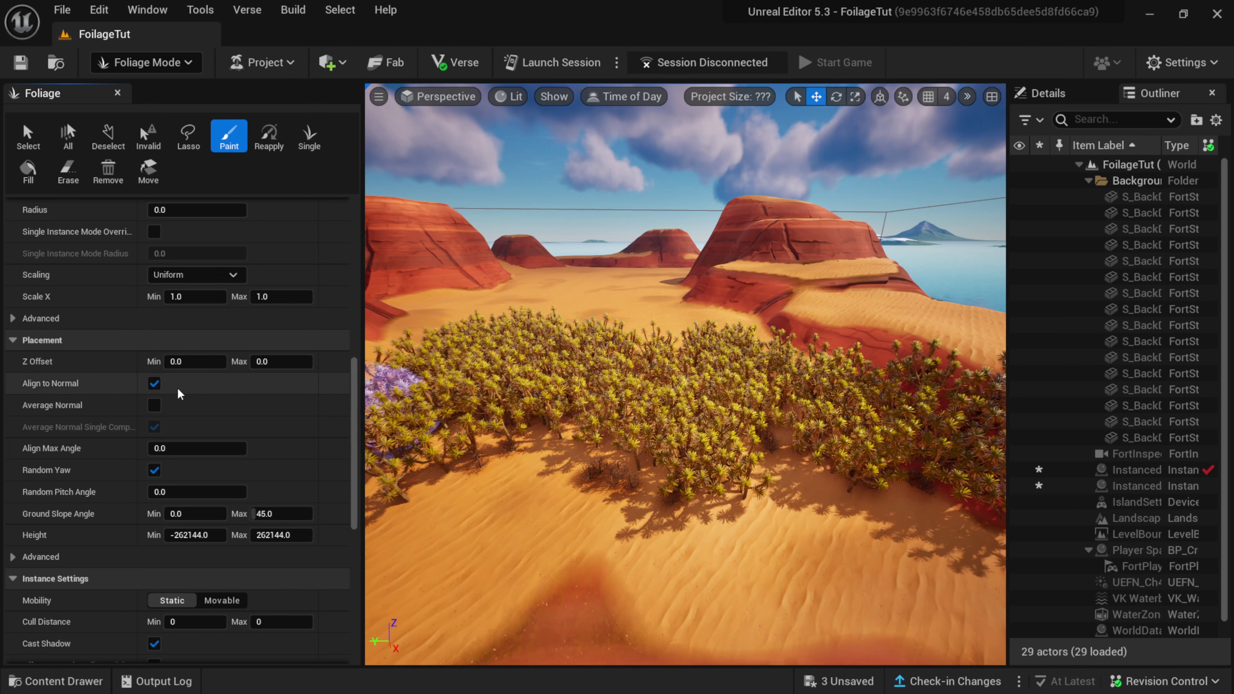
pyautogui.scroll(7, 146, 398)
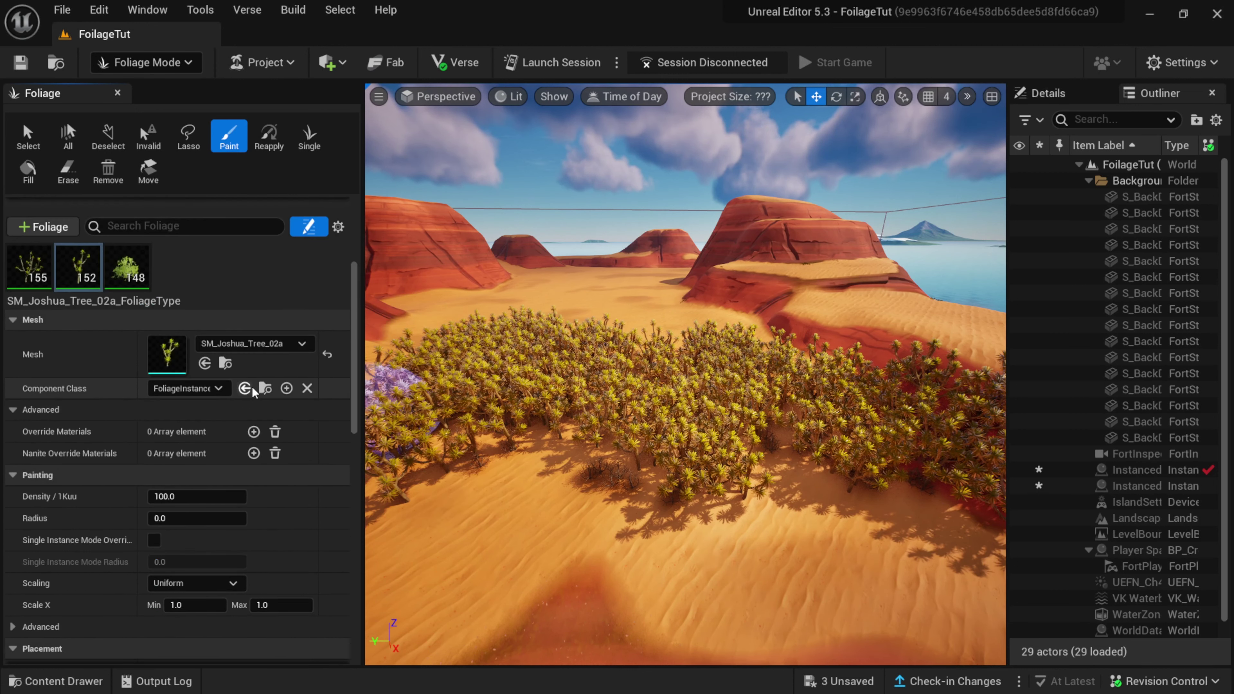
pyautogui.click(128, 372)
pyautogui.hotkey('ctrl', 'a')
pyautogui.scroll(-7, 215, 394)
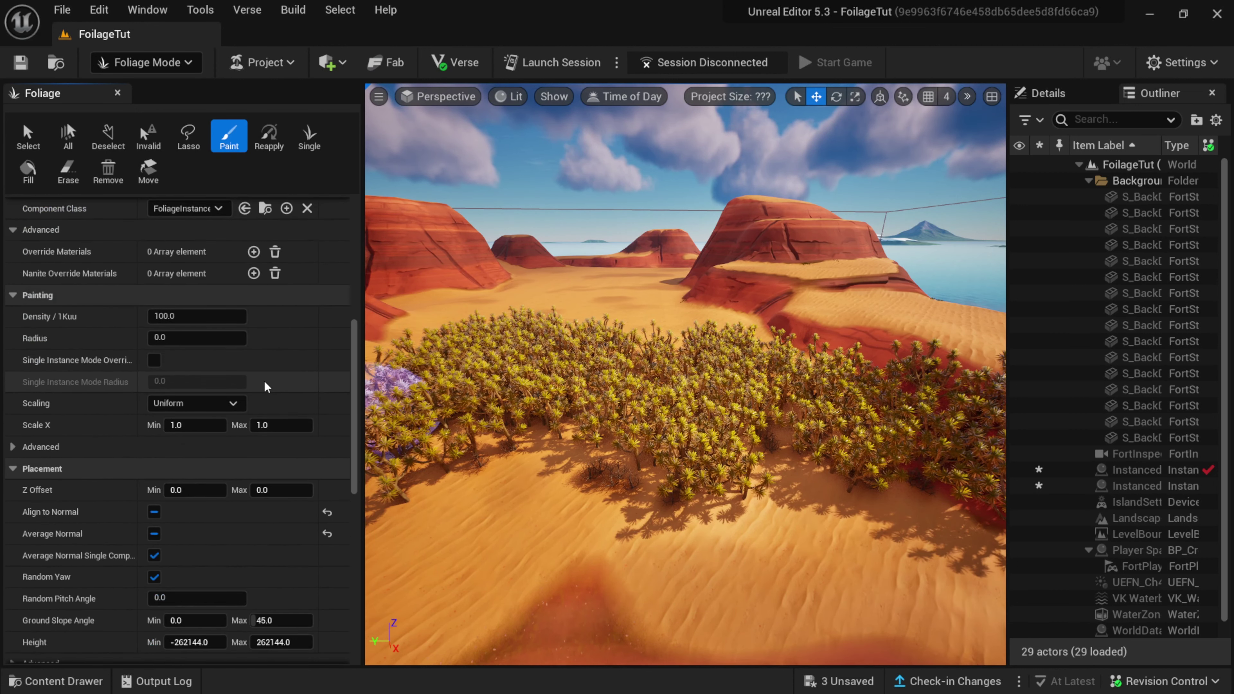
pyautogui.click(157, 384)
pyautogui.click(154, 406)
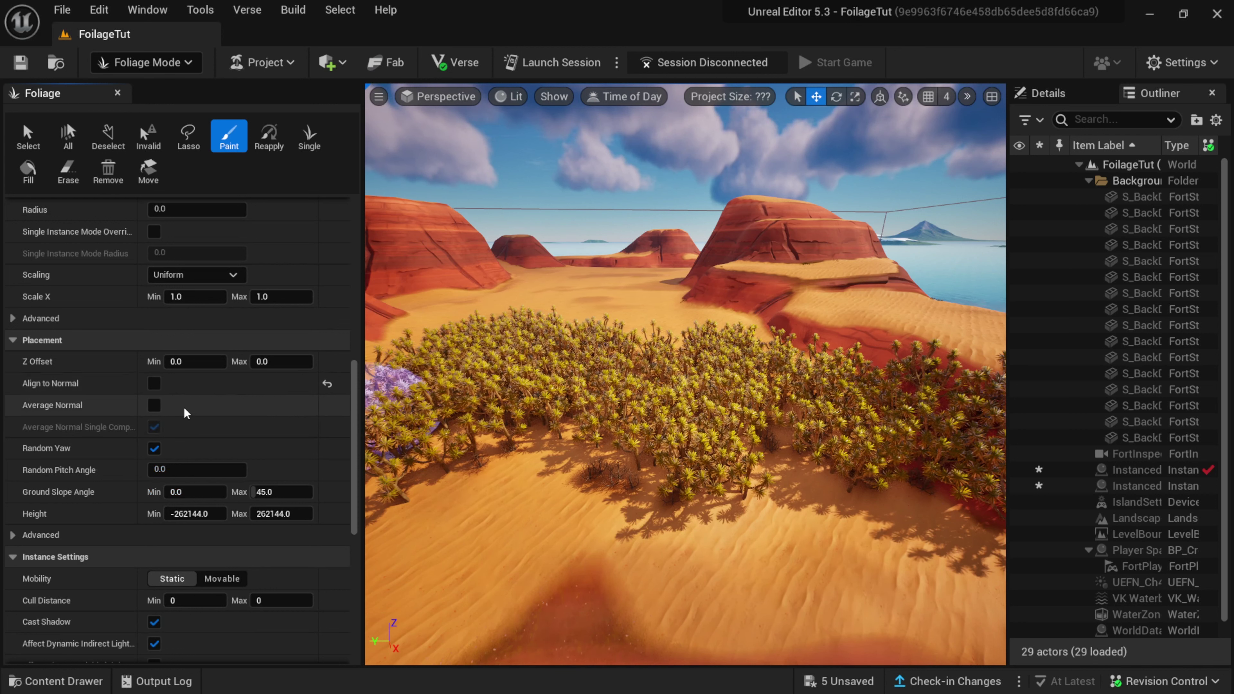
pyautogui.click(150, 405)
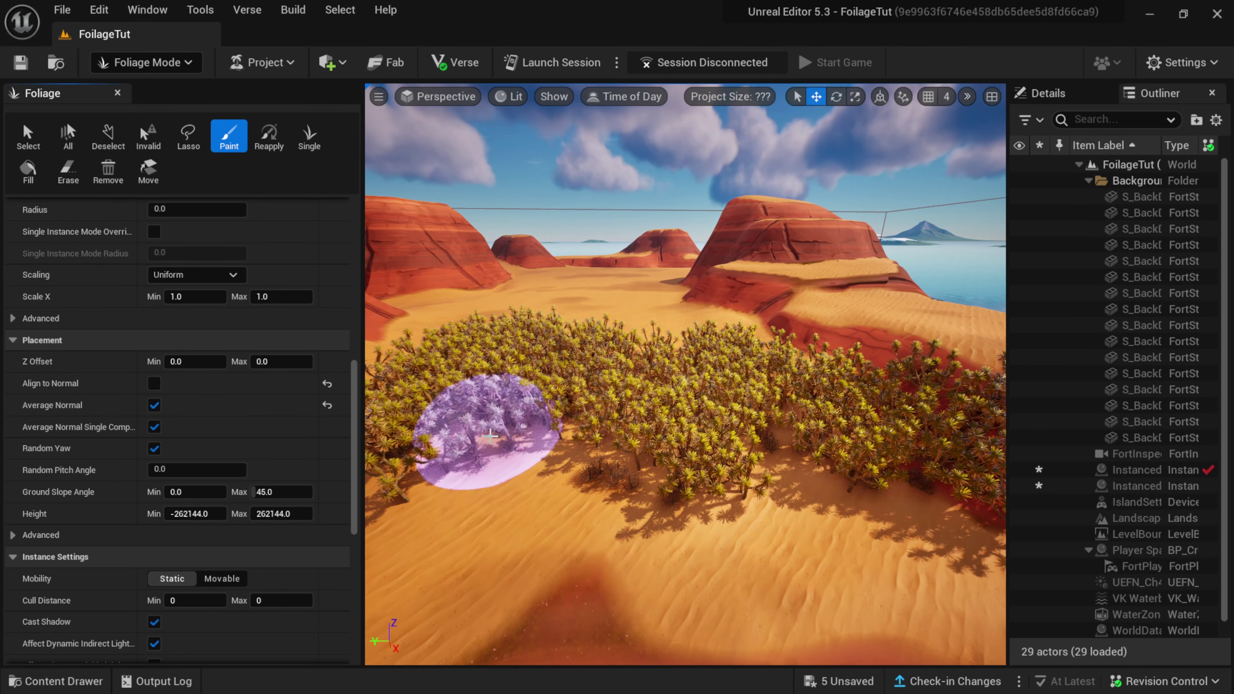
pyautogui.moveTo(535, 390)
pyautogui.mouseDown()
pyautogui.moveTo(621, 312)
pyautogui.moveTo(722, 319)
pyautogui.mouseUp()
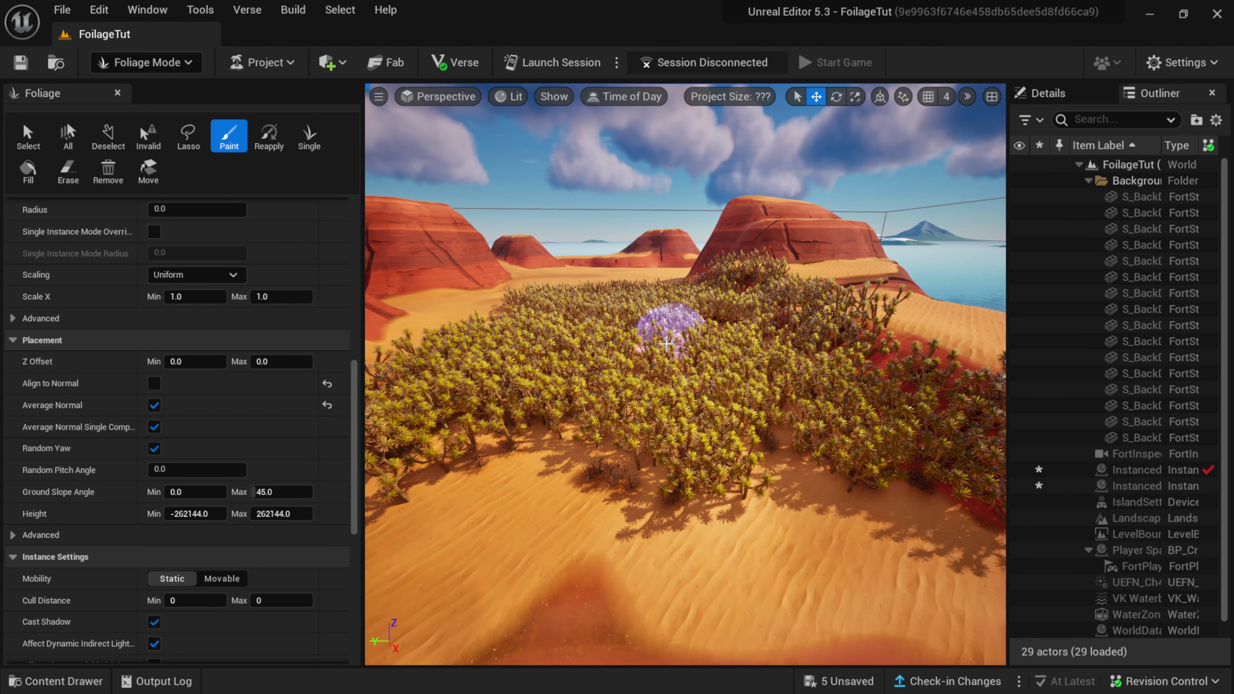
pyautogui.scroll(10, 109, 467)
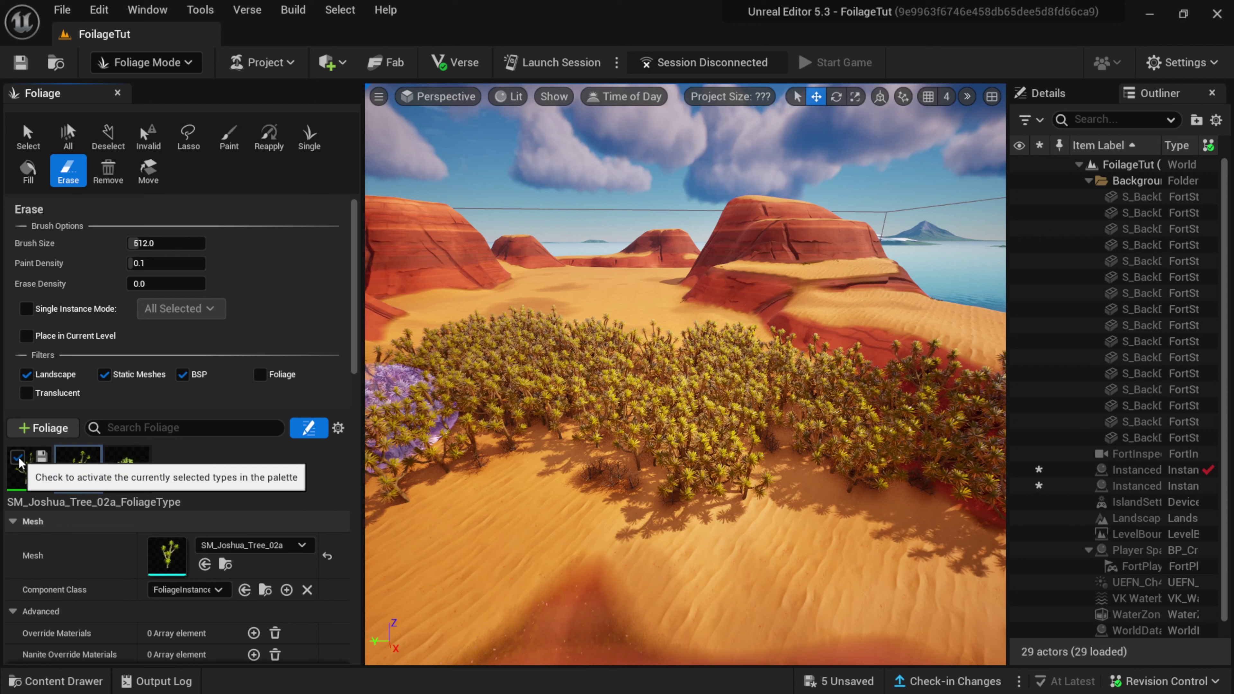
# - Erase all SM_Joshua_Tree_02a instances from the painted patch, bringing its count to 0
pyautogui.click(120, 468)
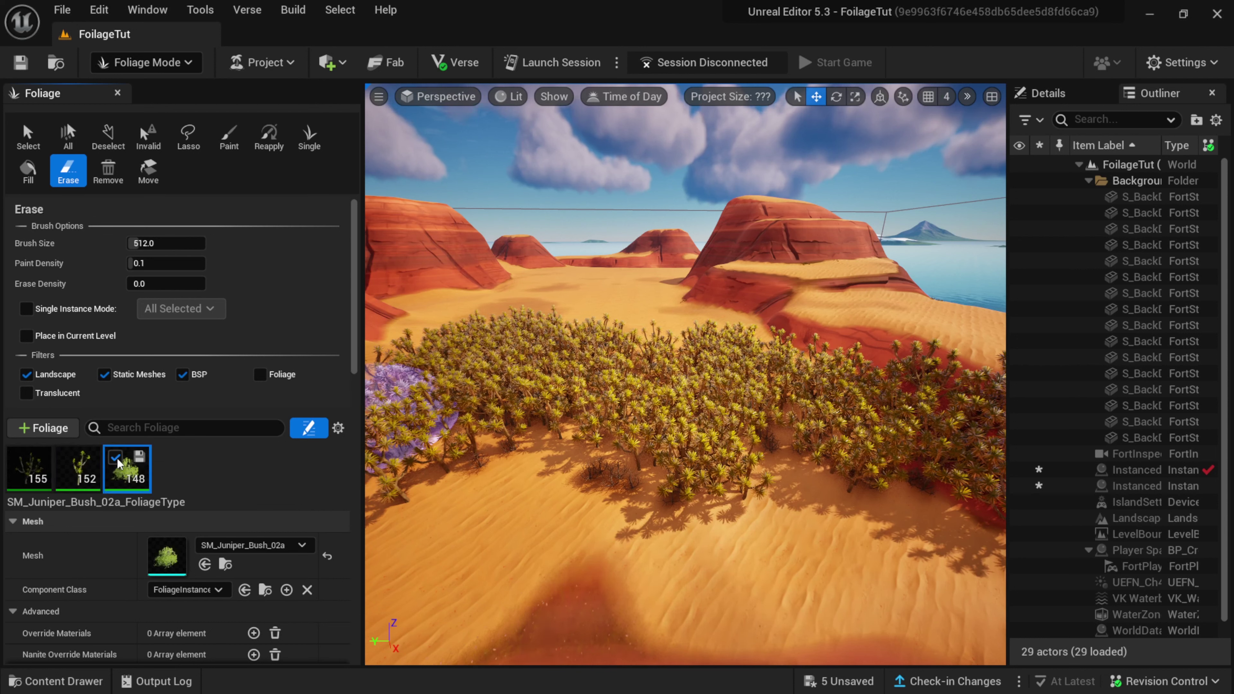
pyautogui.click(89, 476)
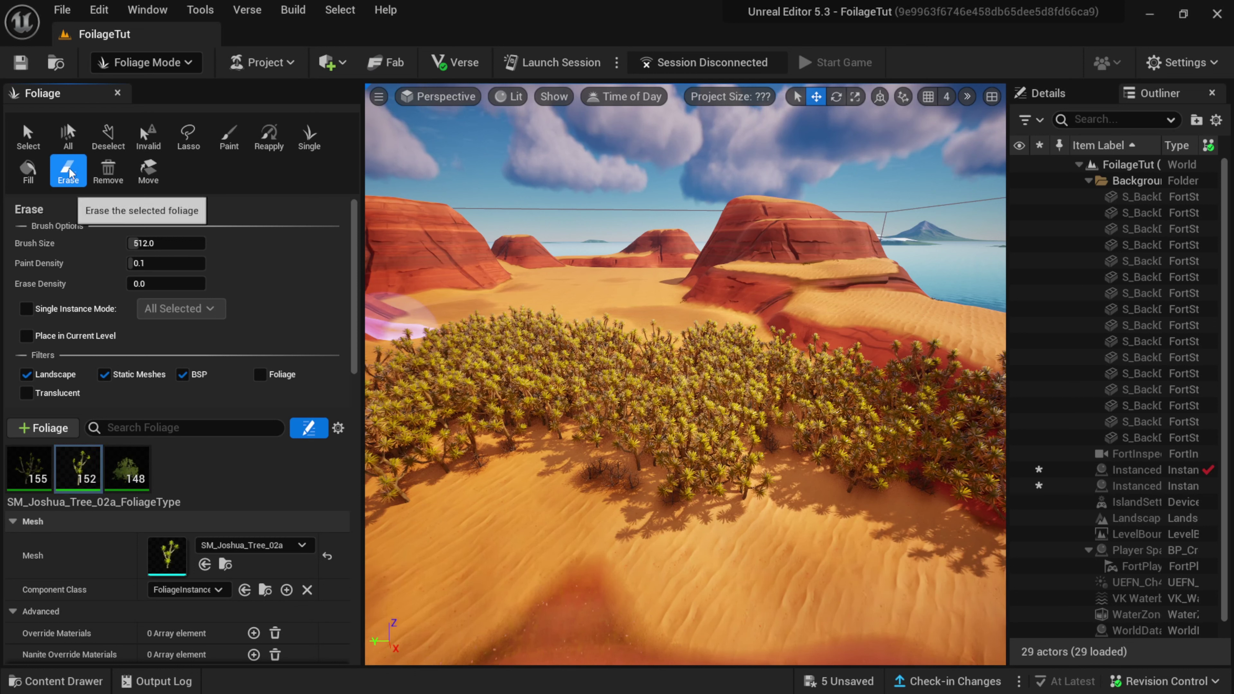
pyautogui.moveTo(689, 441)
pyautogui.mouseDown()
pyautogui.moveTo(574, 386)
pyautogui.moveTo(775, 428)
pyautogui.moveTo(872, 407)
pyautogui.moveTo(873, 377)
pyautogui.moveTo(977, 456)
pyautogui.moveTo(715, 386)
pyautogui.moveTo(421, 383)
pyautogui.moveTo(403, 490)
pyautogui.moveTo(402, 425)
pyautogui.moveTo(515, 371)
pyautogui.moveTo(559, 444)
pyautogui.moveTo(647, 409)
pyautogui.mouseUp()
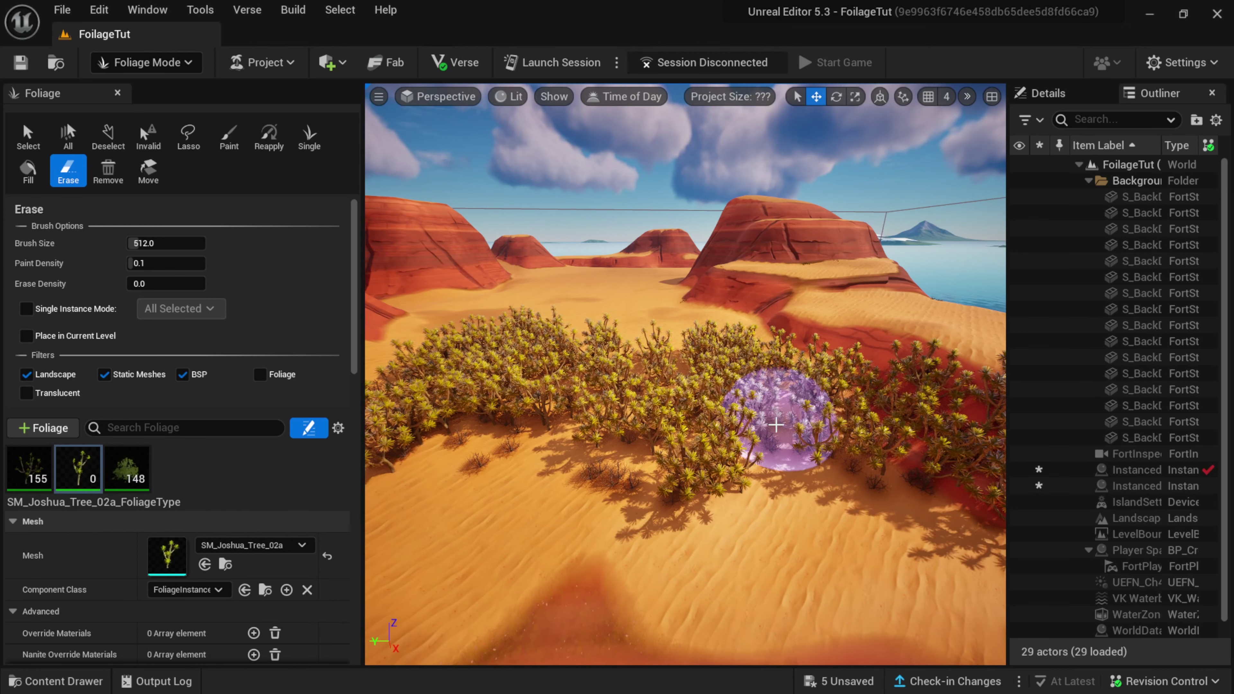
pyautogui.moveTo(821, 422); pyautogui.dragTo(777, 486, button='right')
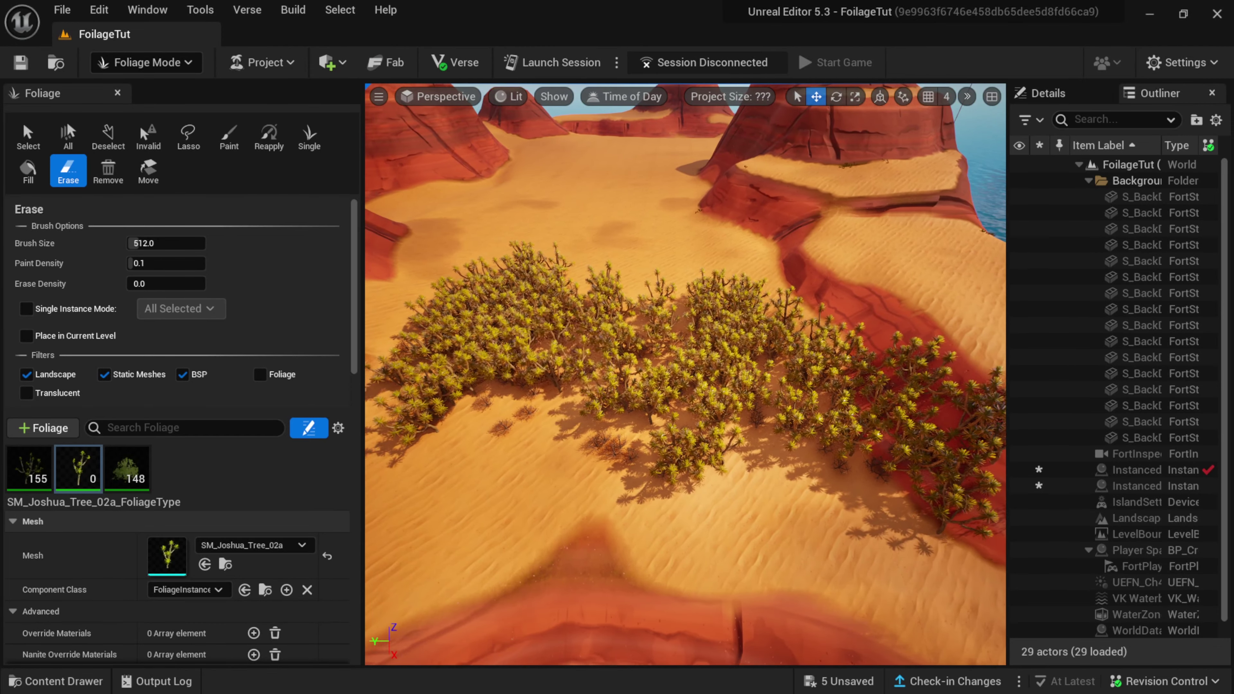